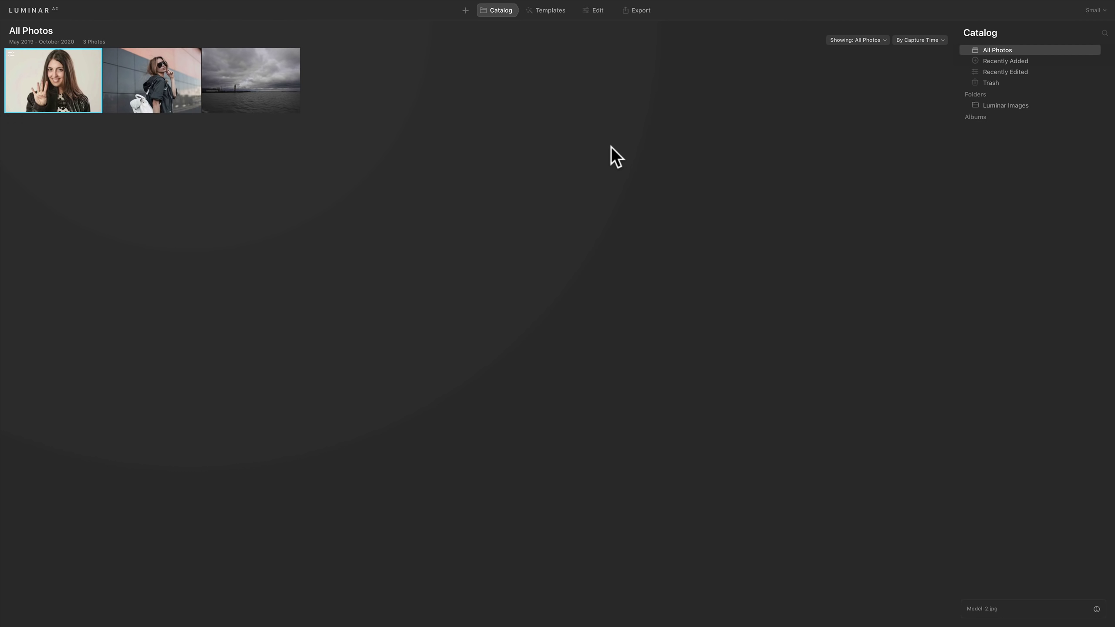
Step: Open Model-1.jpg, the sunglasses portrait, full-size and show its suggested template collections
click(169, 67)
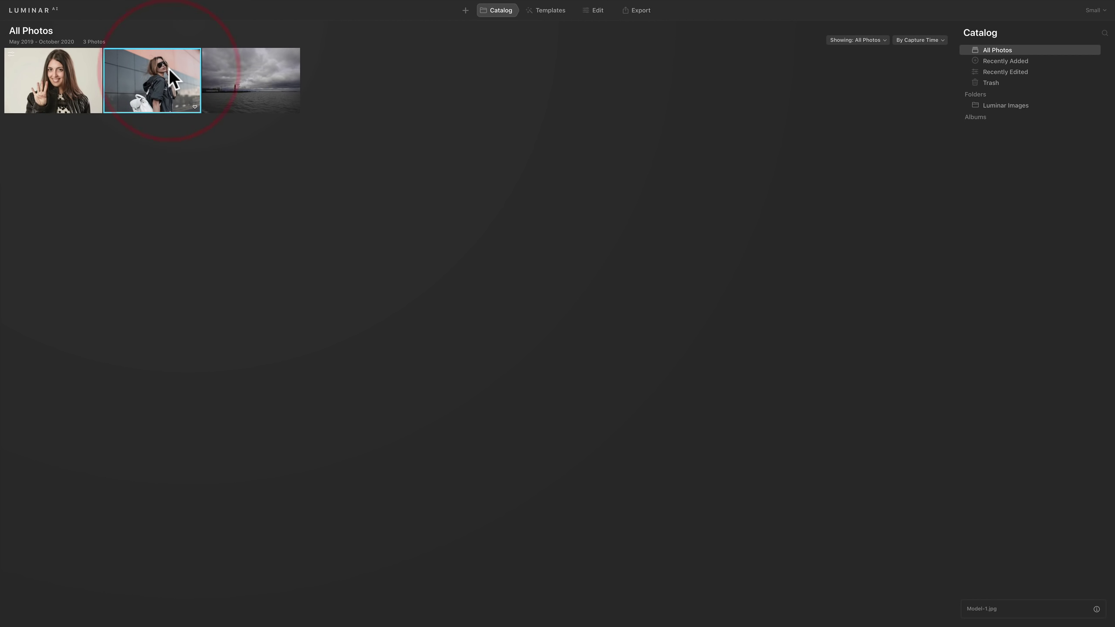
double_click(169, 67)
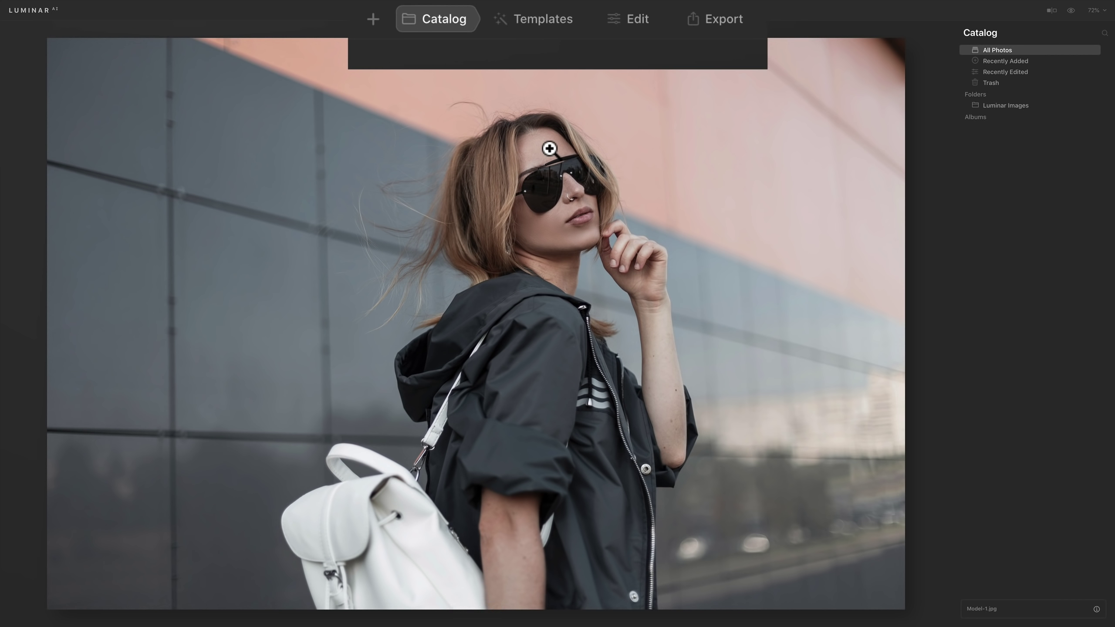
click(532, 19)
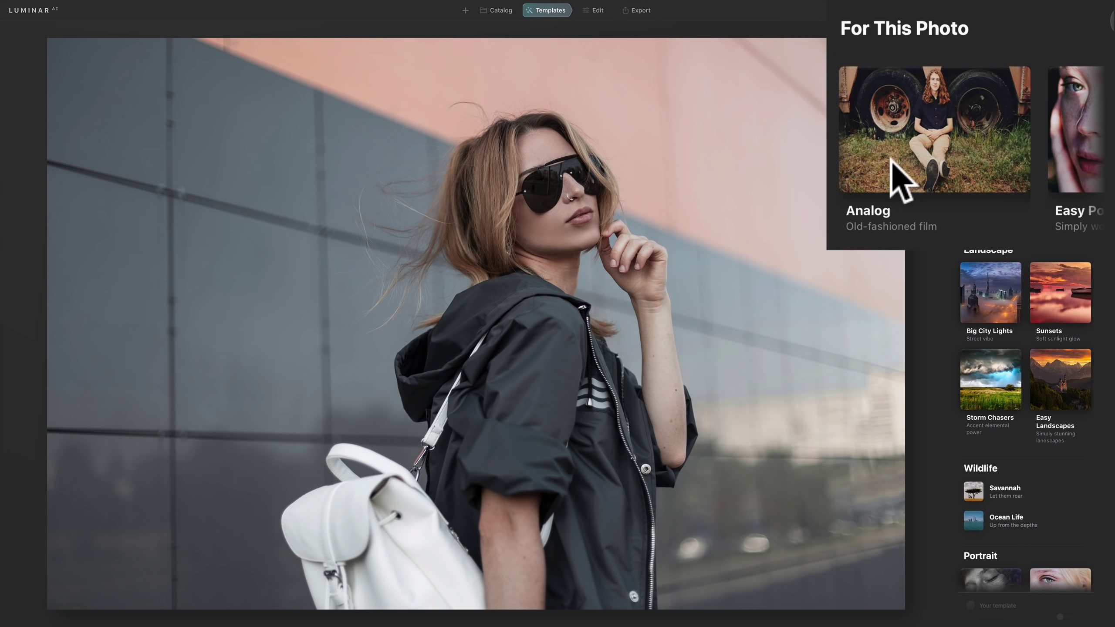
Step: Preview the Analog, Easy Portraits and Black & White collections, returning to the collection list between each
click(986, 101)
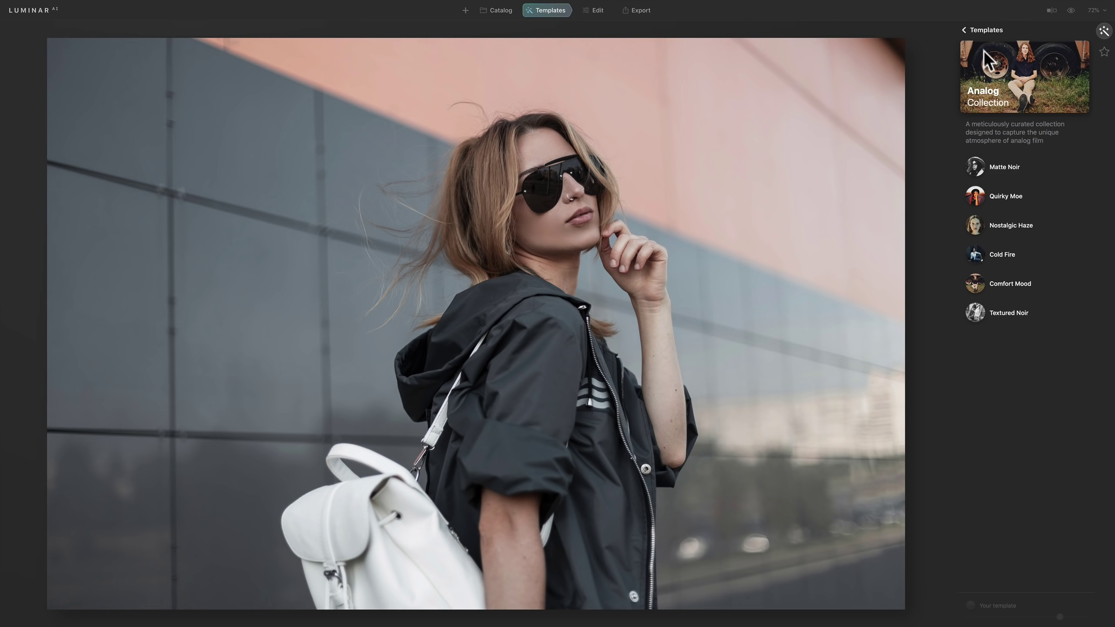
click(964, 29)
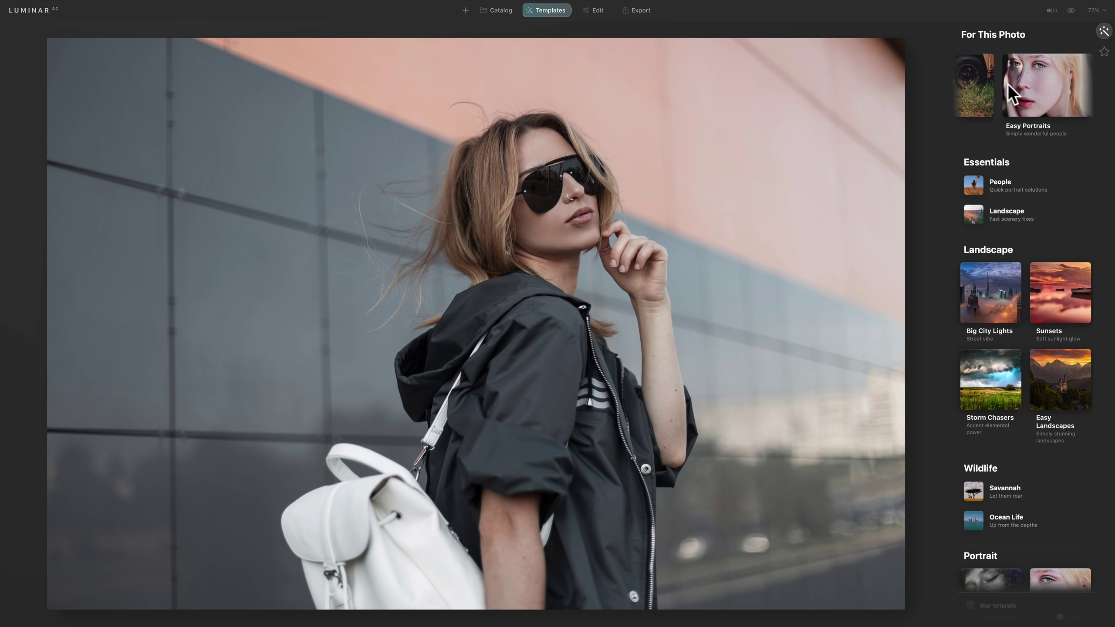
click(1007, 85)
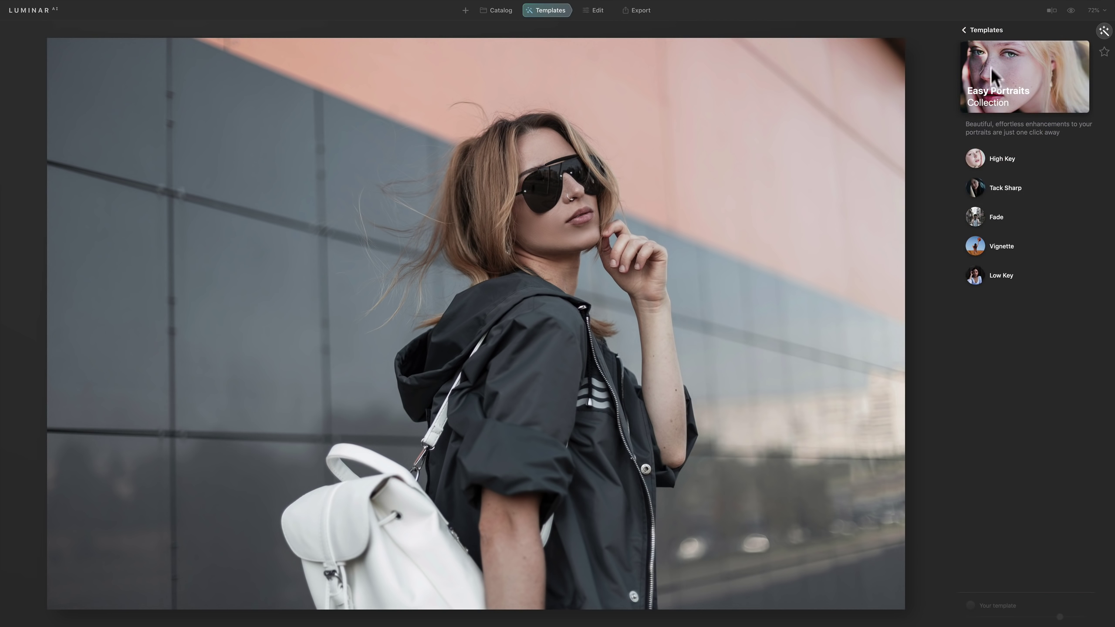
click(967, 29)
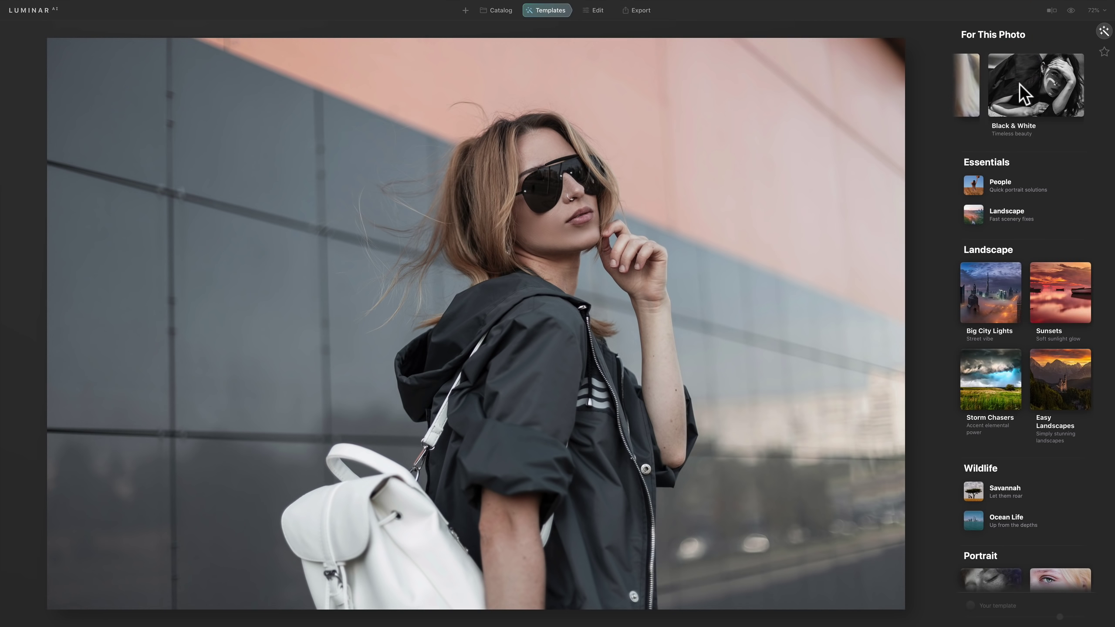
click(1019, 84)
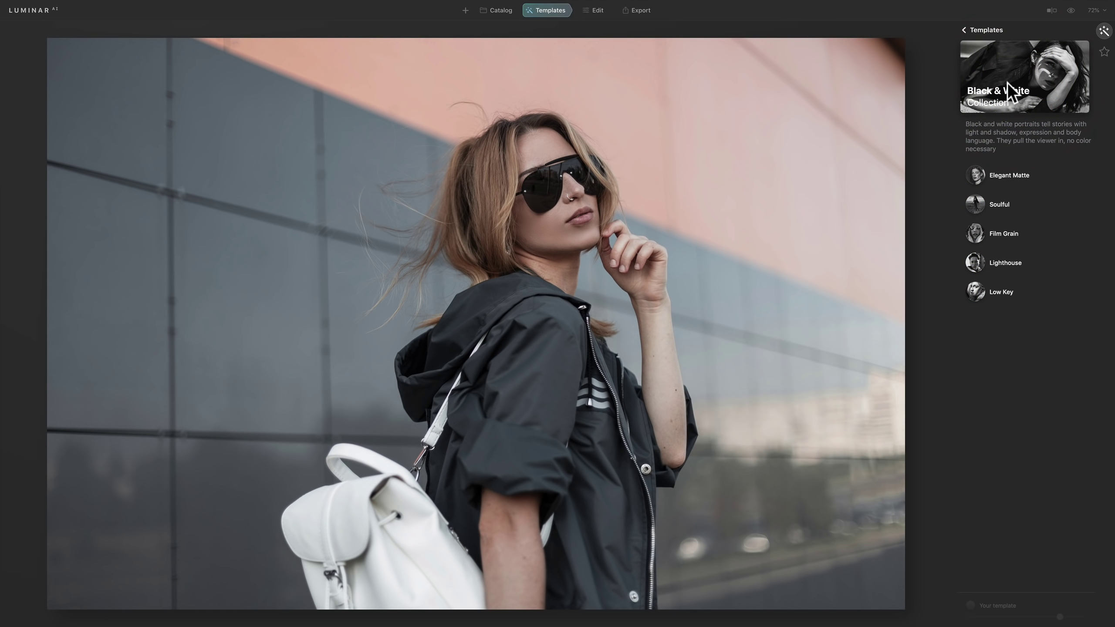
click(965, 31)
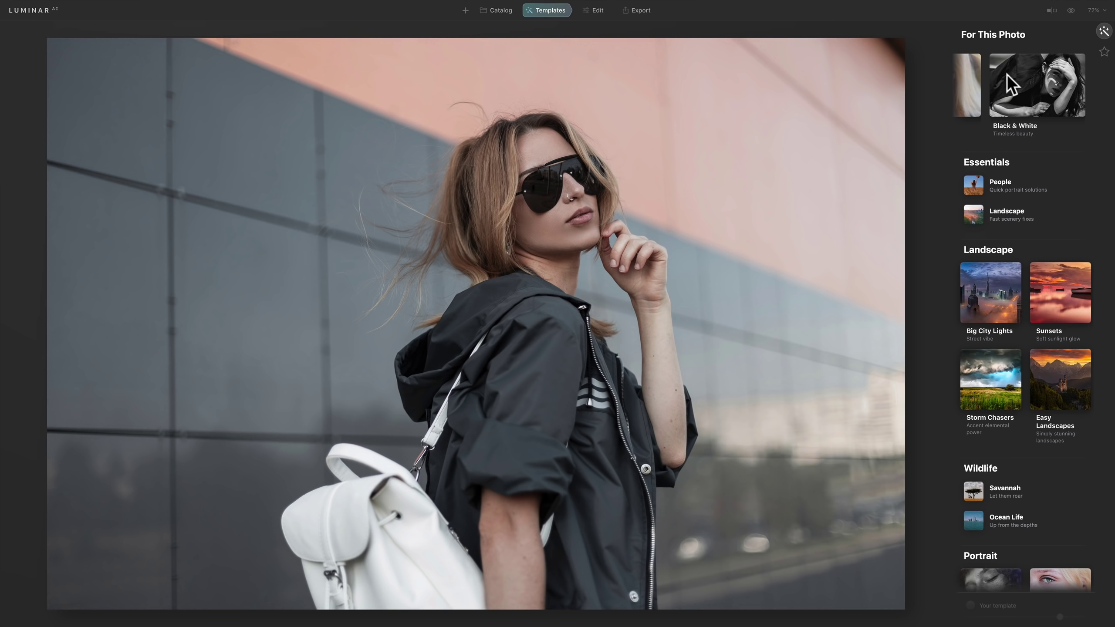
scroll(1007, 73, left, 5)
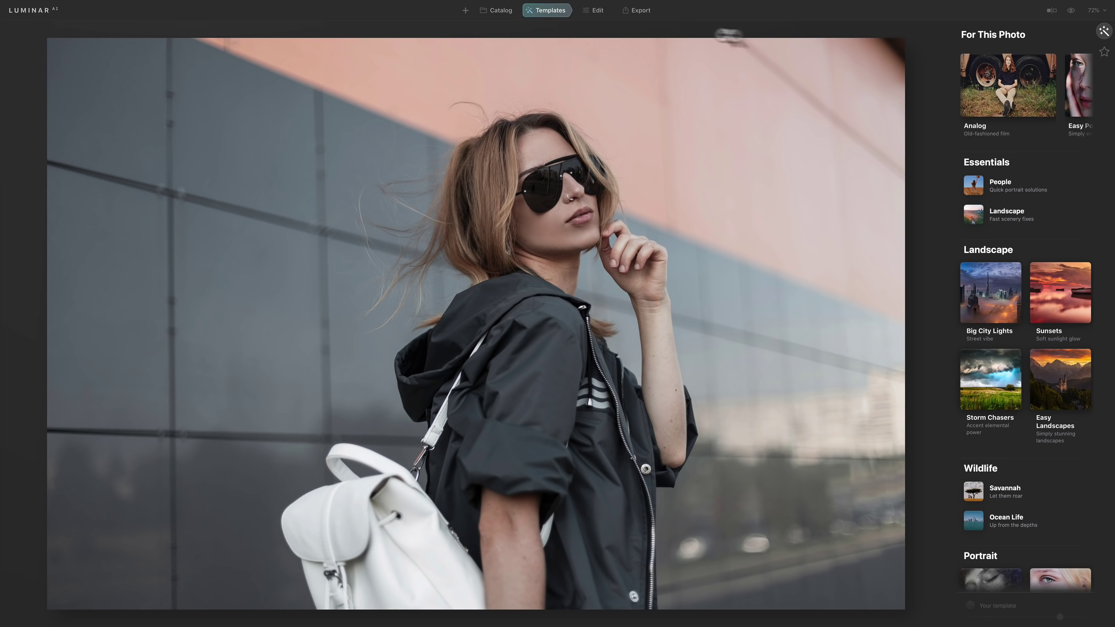
Step: Switch to Edit to view the Essentials tools, then go back to the Templates collections
click(595, 11)
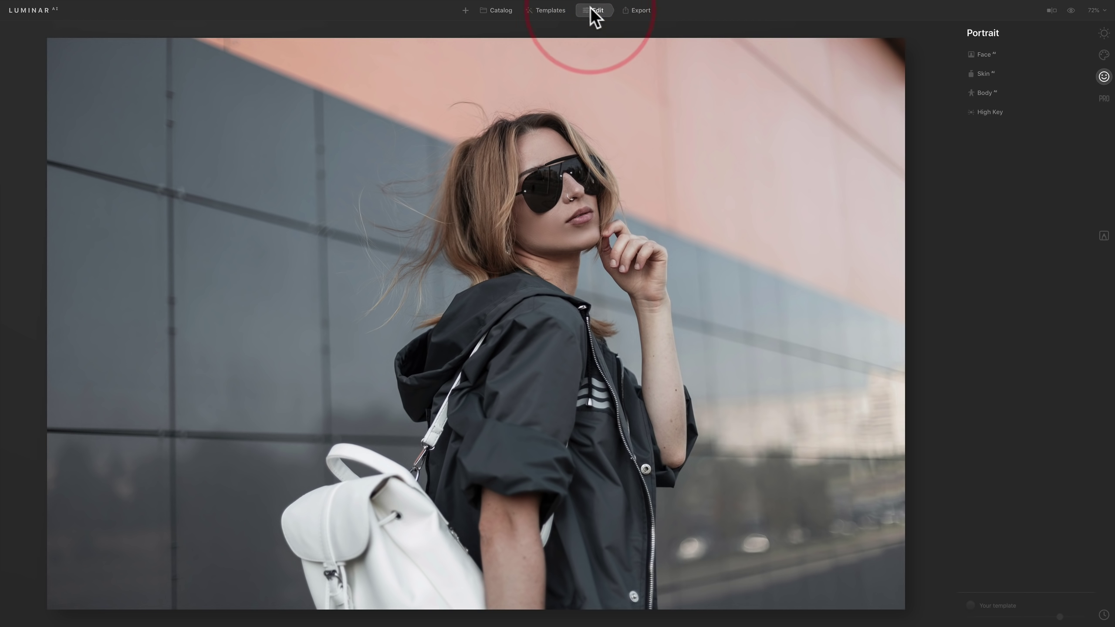
click(1103, 35)
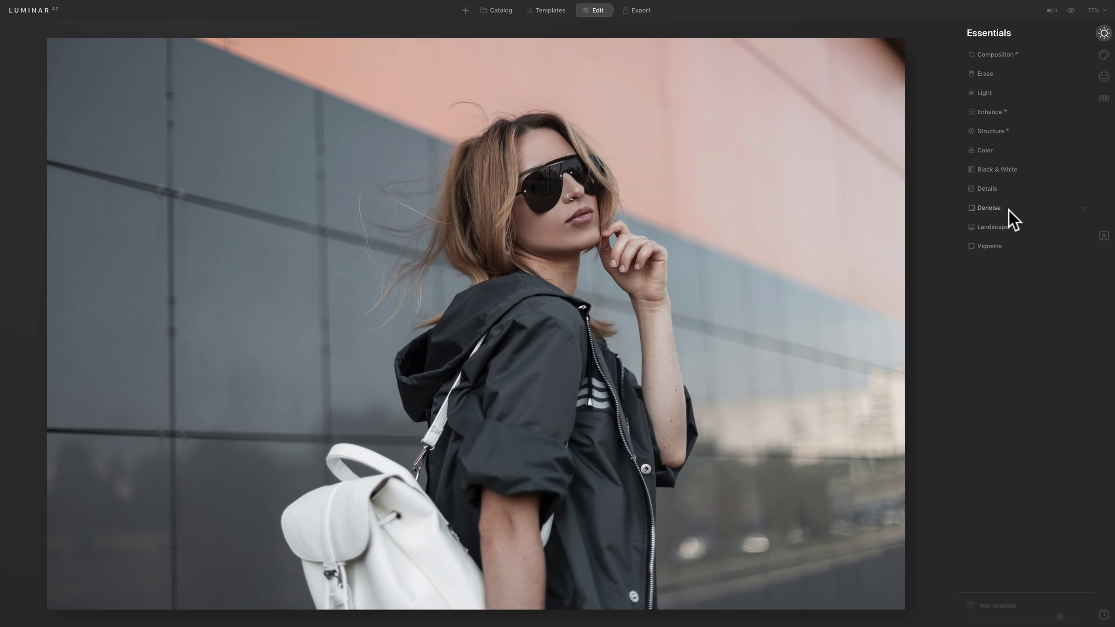
click(542, 11)
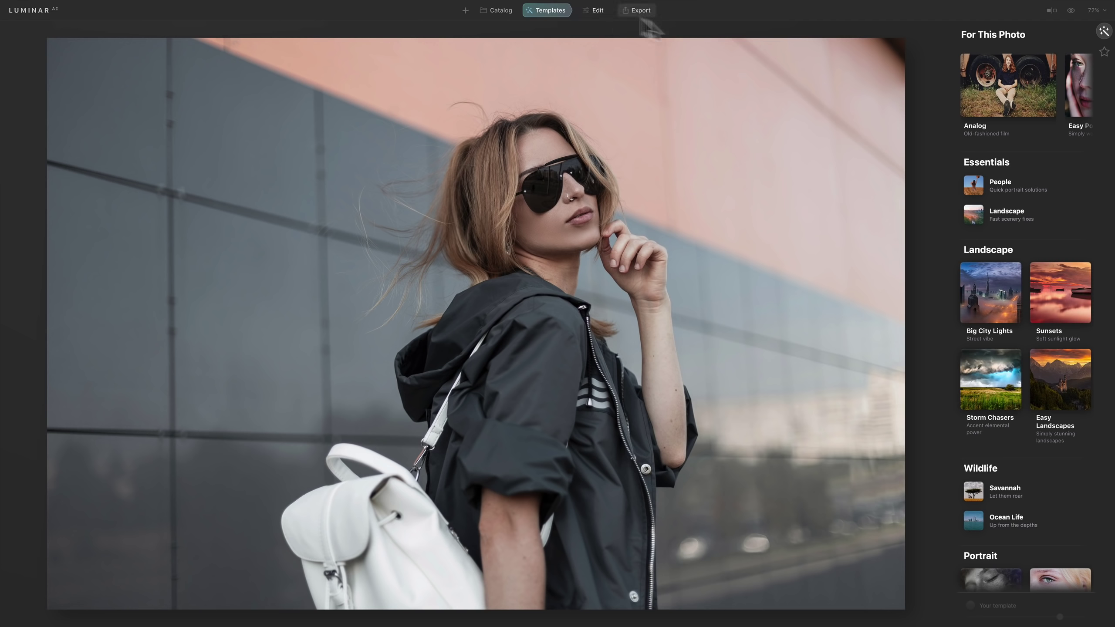
Step: Scroll down to the Experimental collection, open it and apply the Burned Film look
scroll(1041, 78, right, 5)
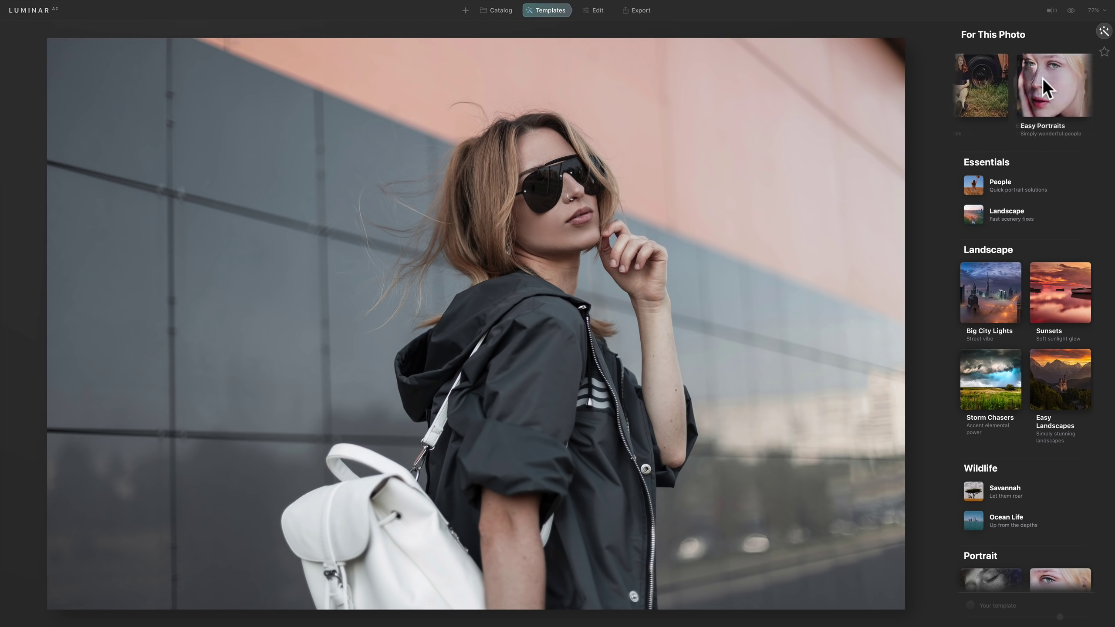
scroll(1042, 78, left, 5)
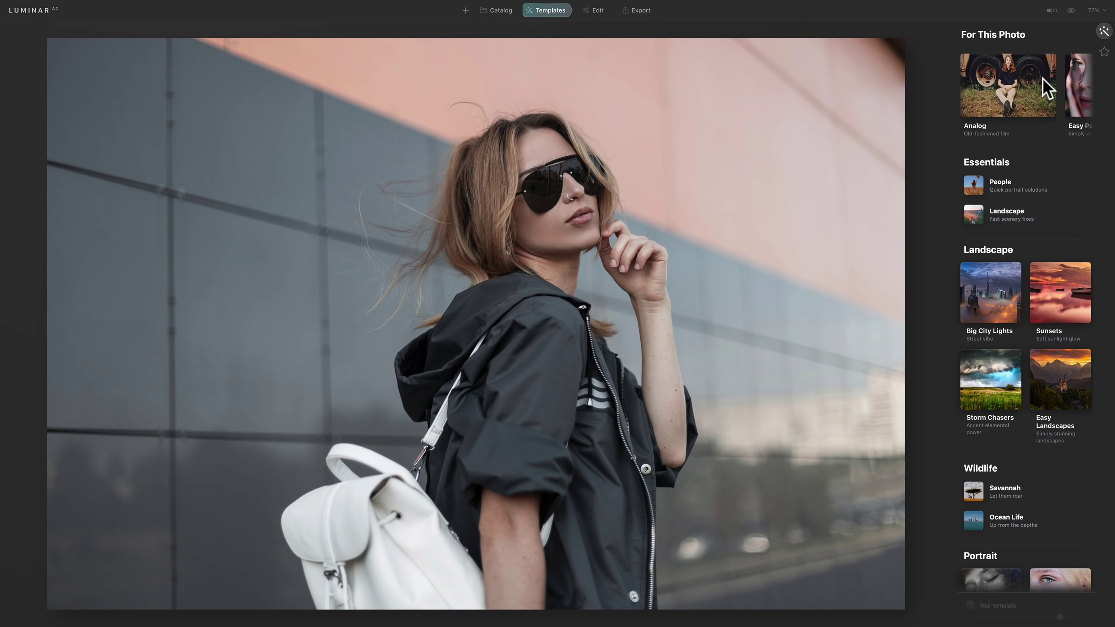
scroll(1042, 78, down, 3)
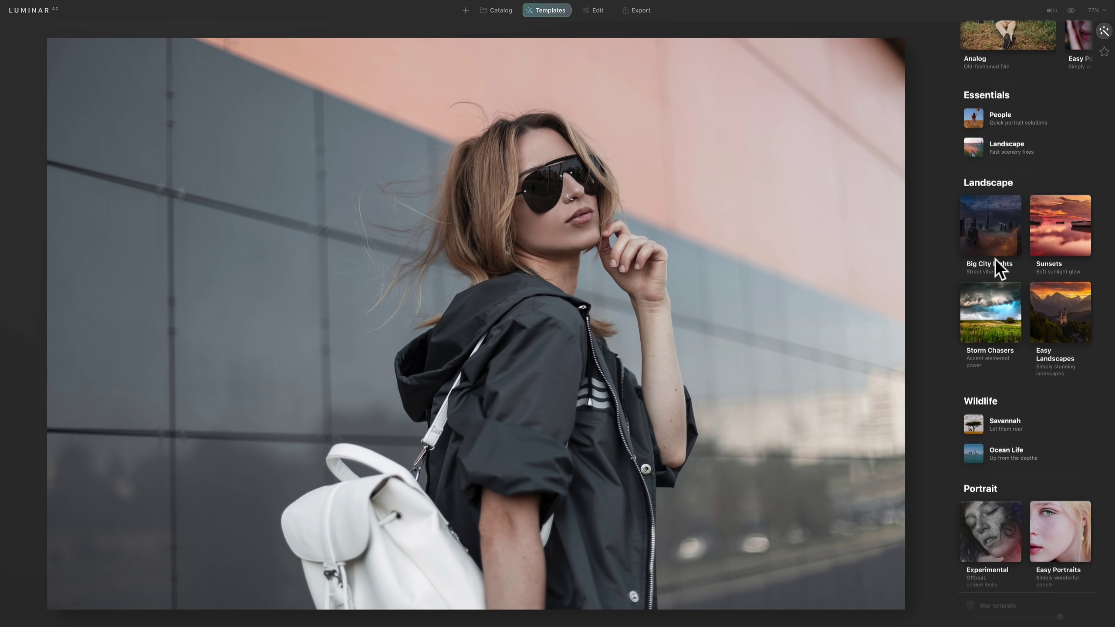
scroll(1018, 269, down, 4)
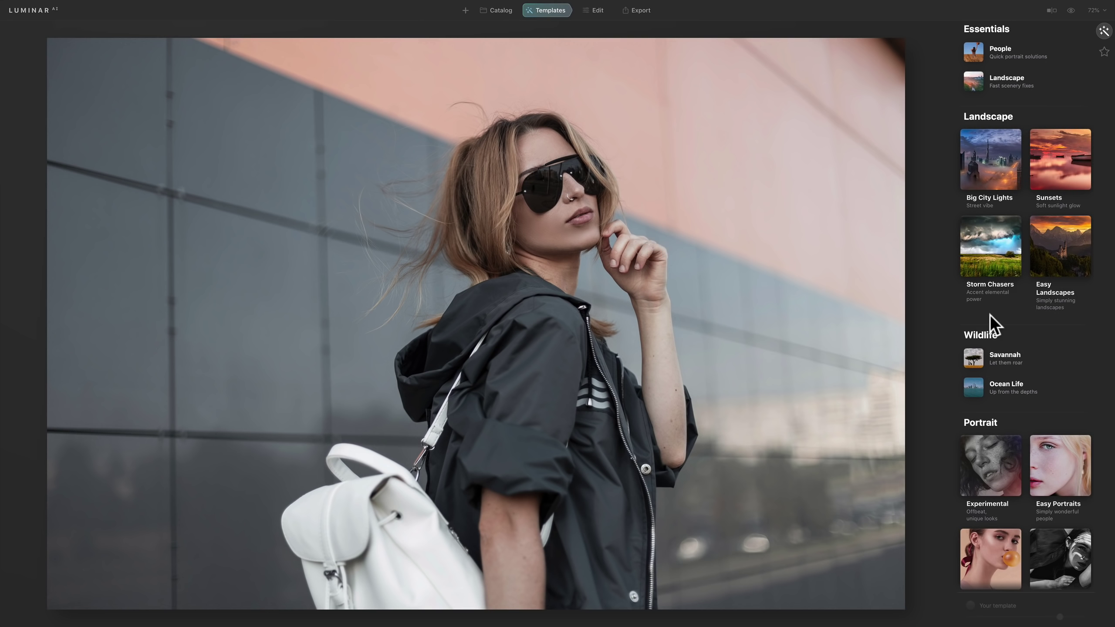
scroll(991, 320, down, 7)
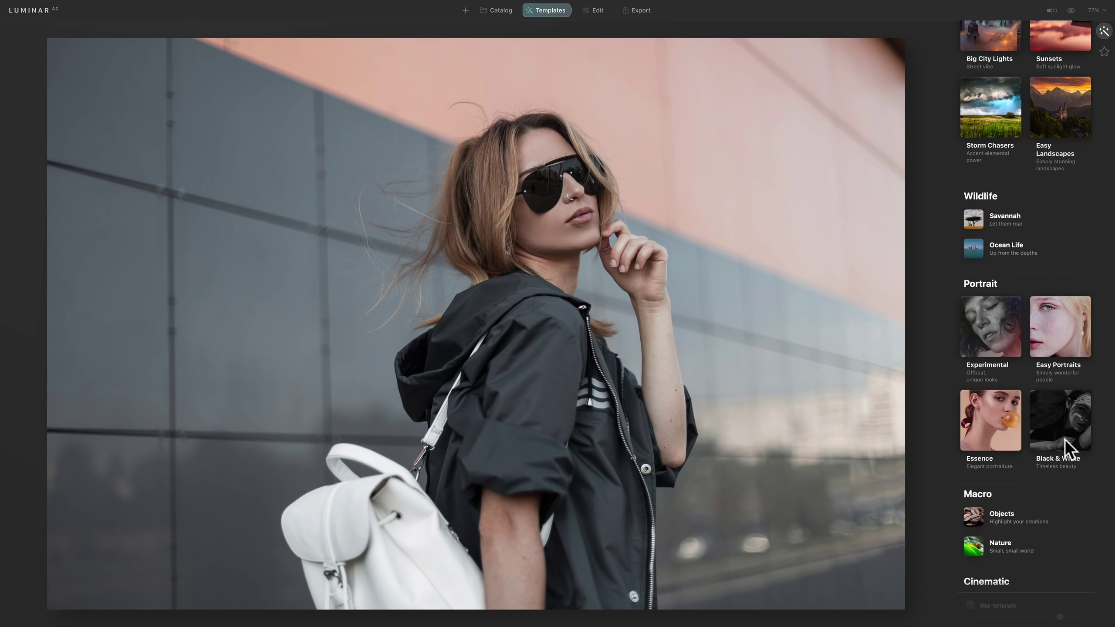
scroll(1064, 439, down, 3)
click(993, 272)
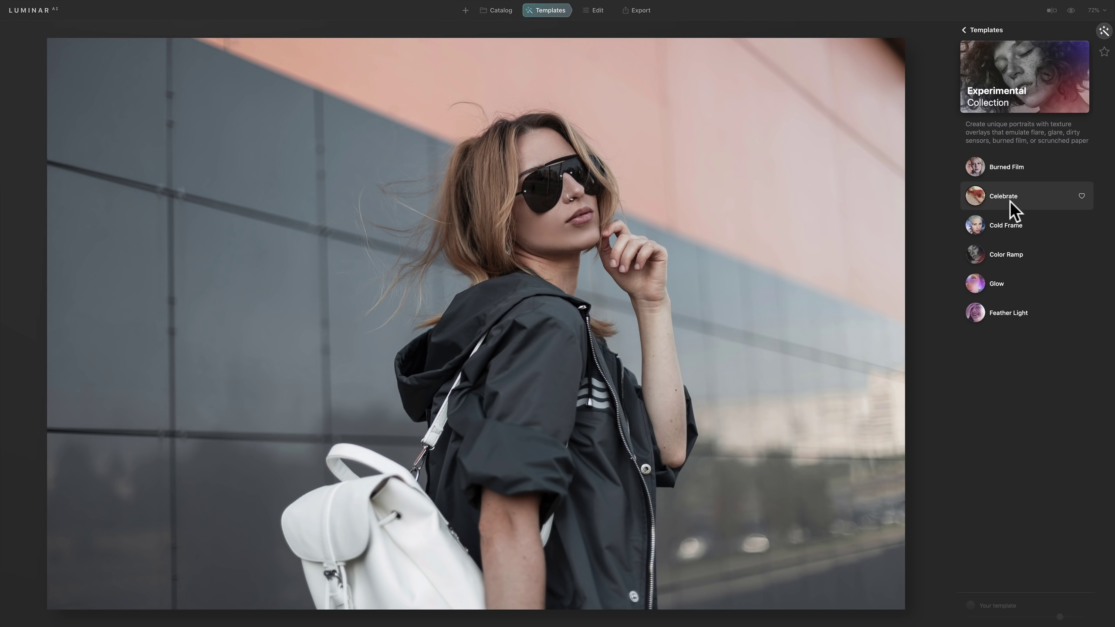
click(997, 162)
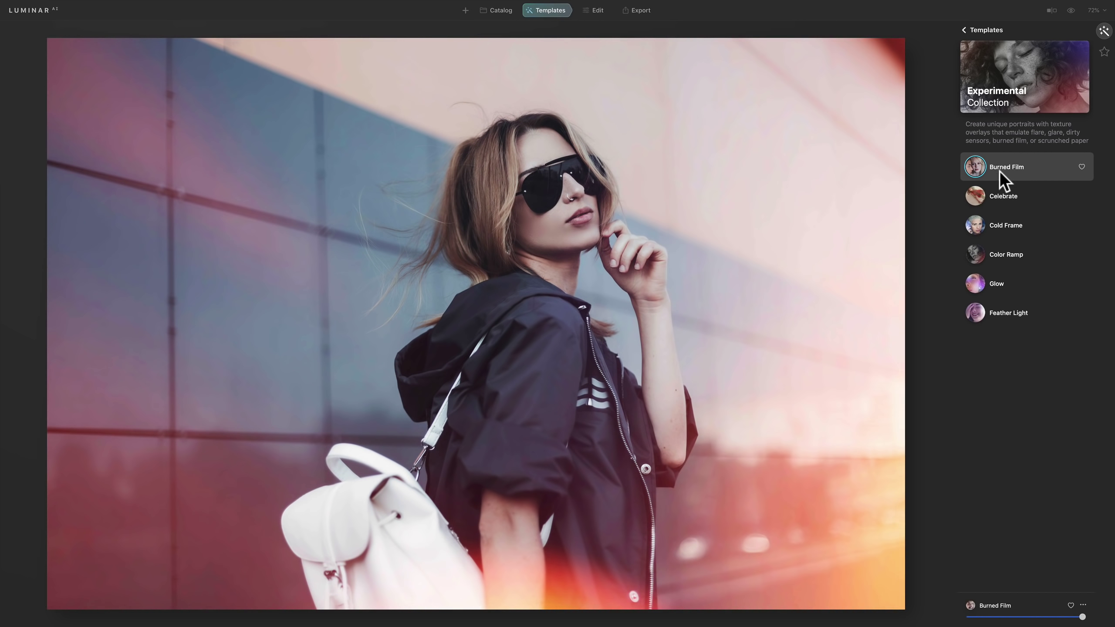
Step: Try Celebrate, Cold Frame, Color Ramp, Glow and Feather Light, settling on Celebrate
click(998, 194)
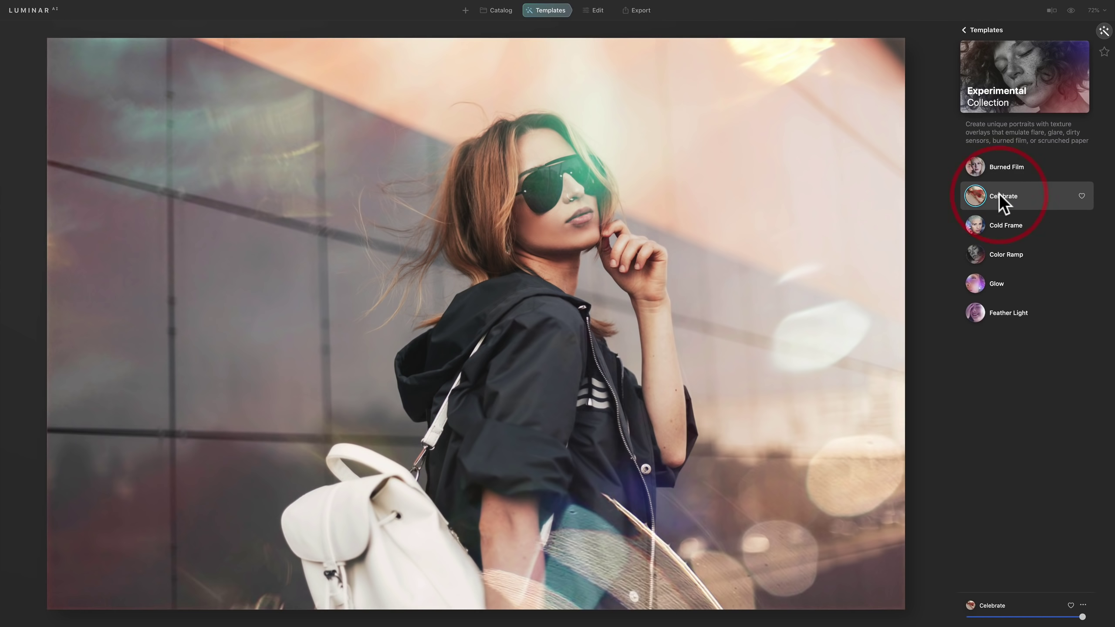
click(999, 225)
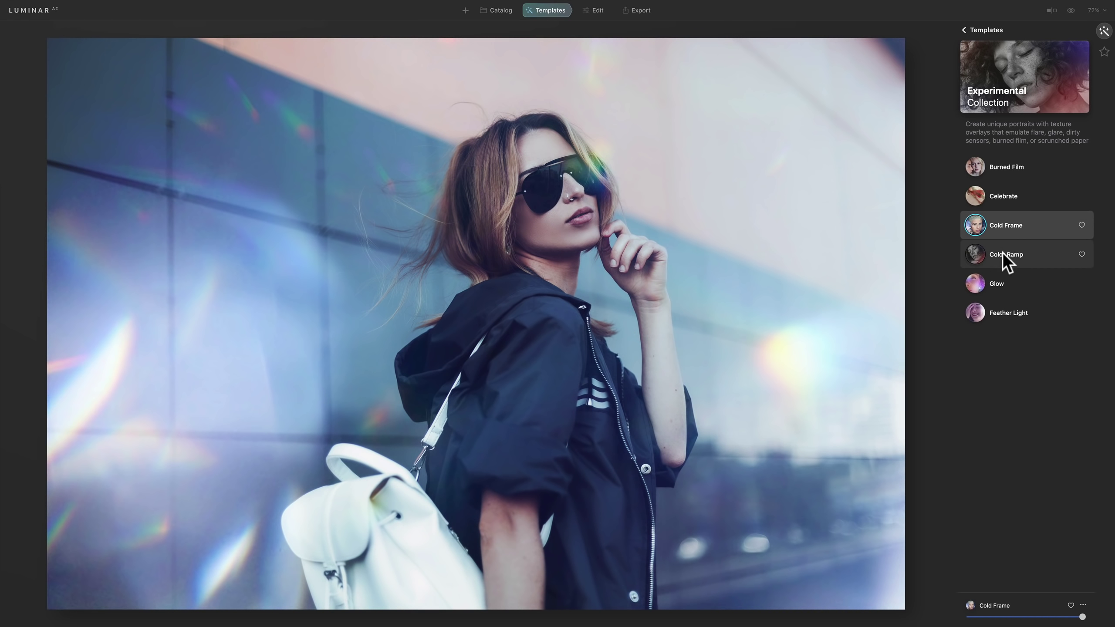
click(1001, 251)
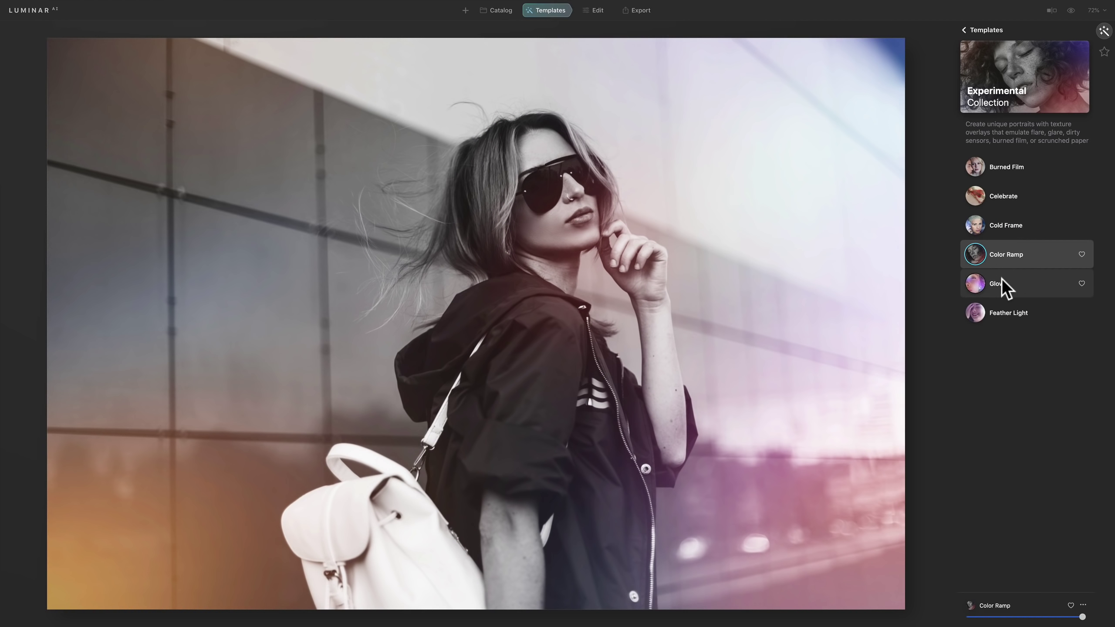
click(1003, 284)
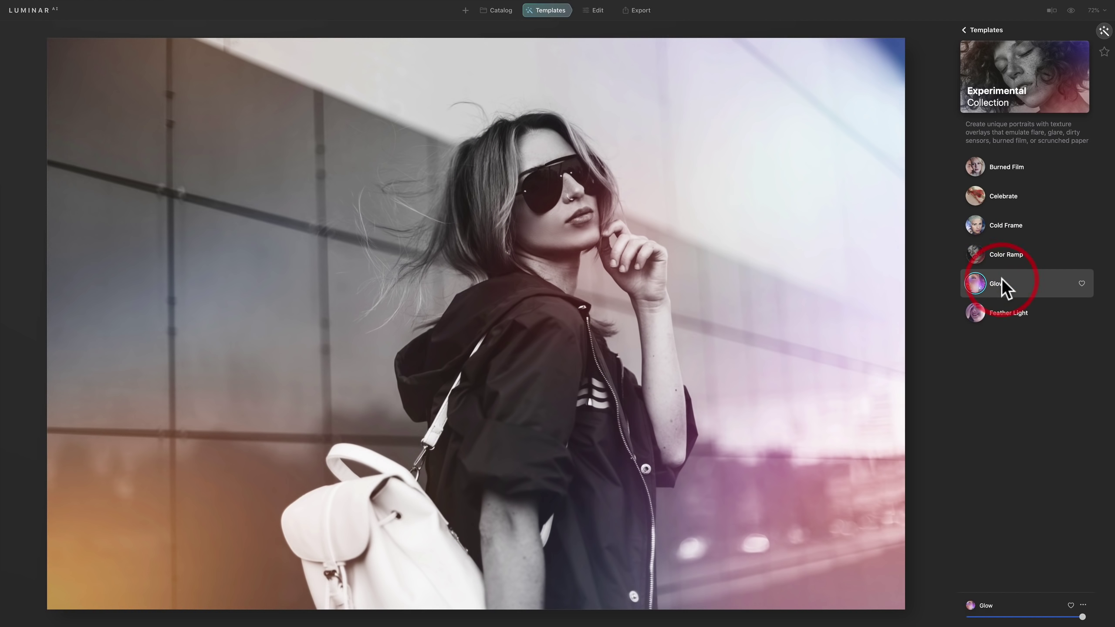
click(1006, 313)
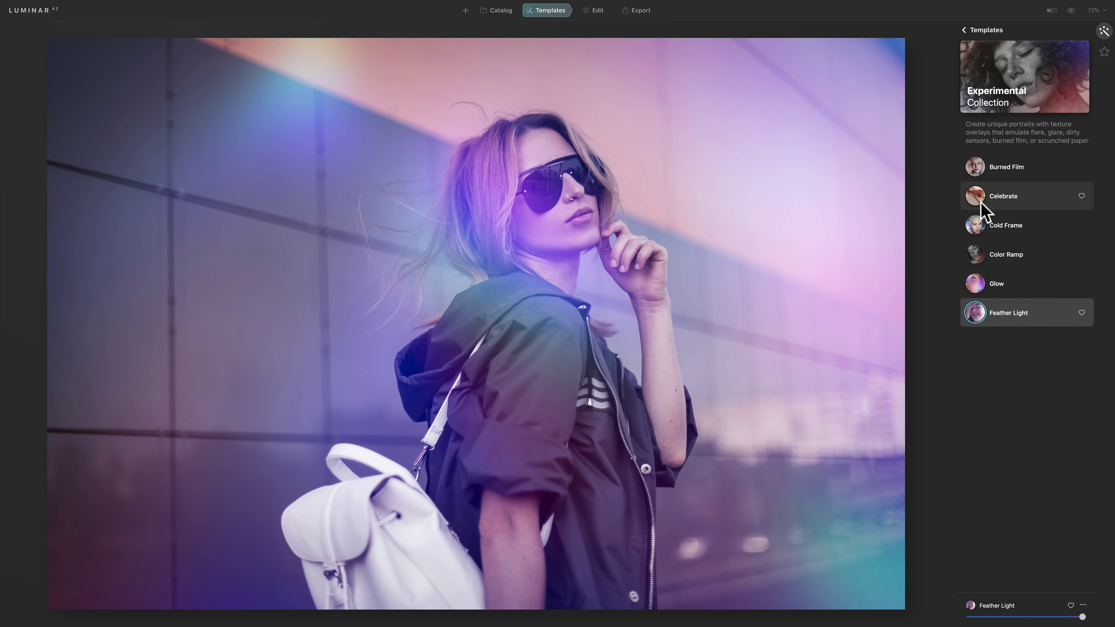
click(991, 196)
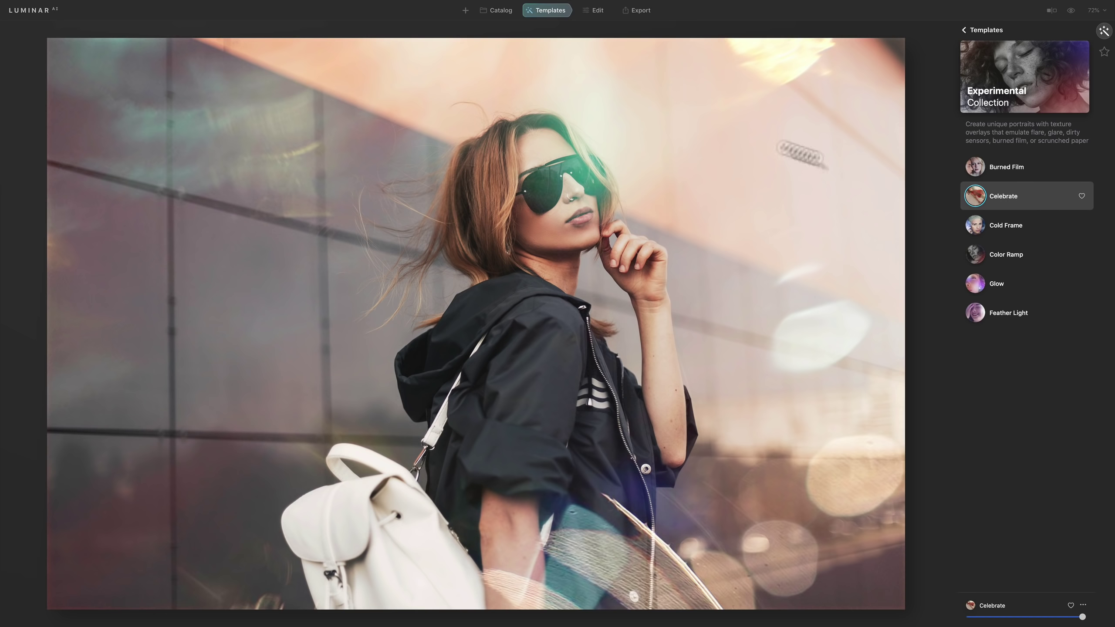
Step: In Edit, browse the Creative and Portrait tool groups before returning to Essentials
click(599, 15)
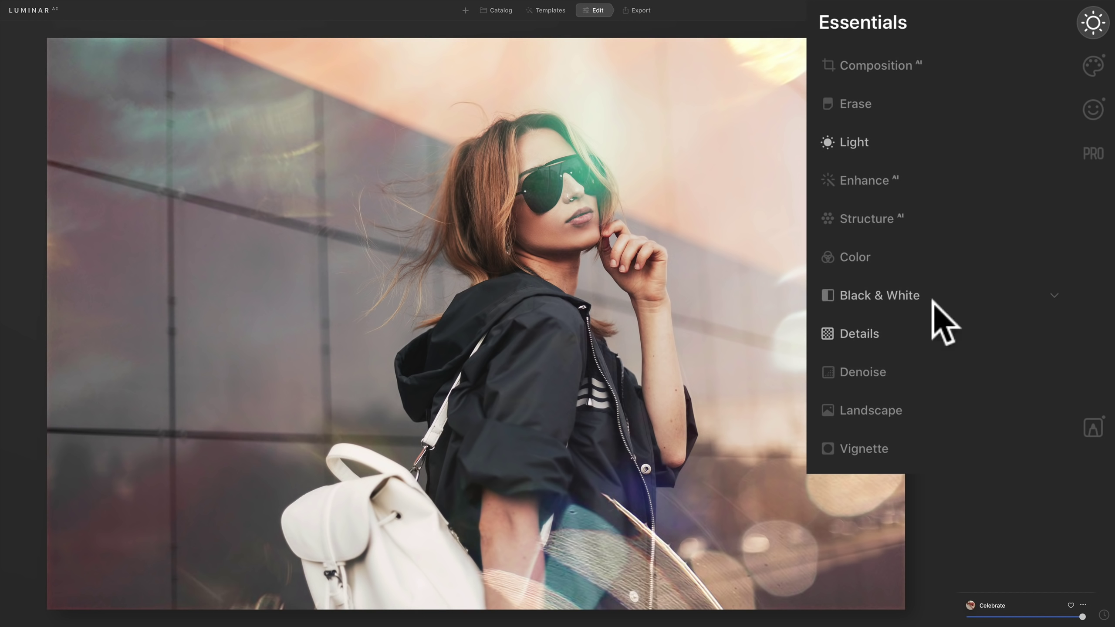
click(1092, 66)
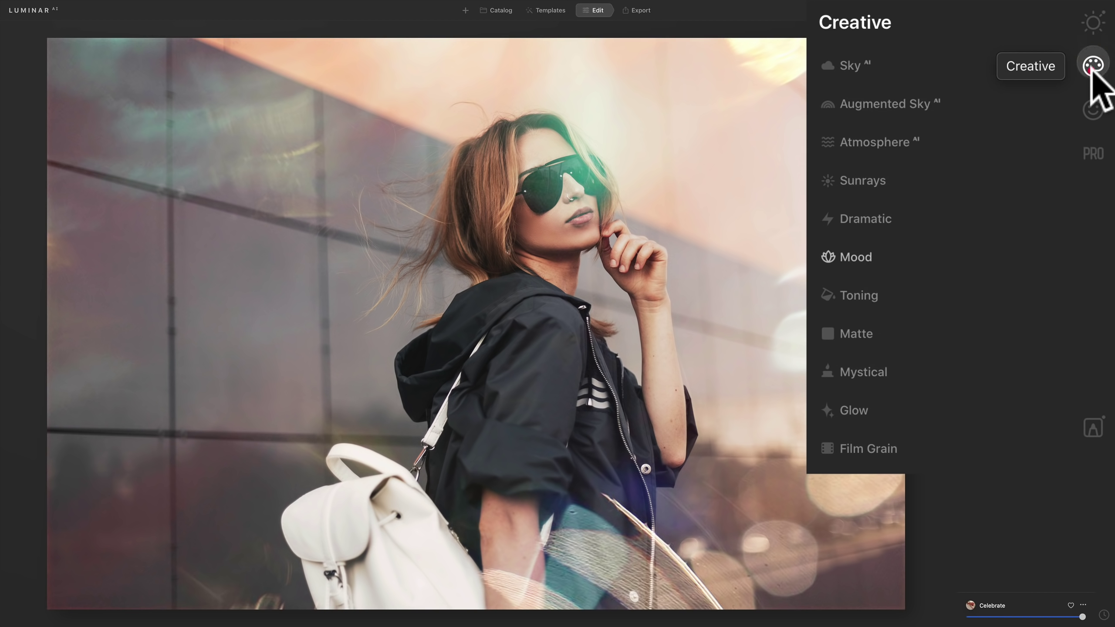
click(1093, 109)
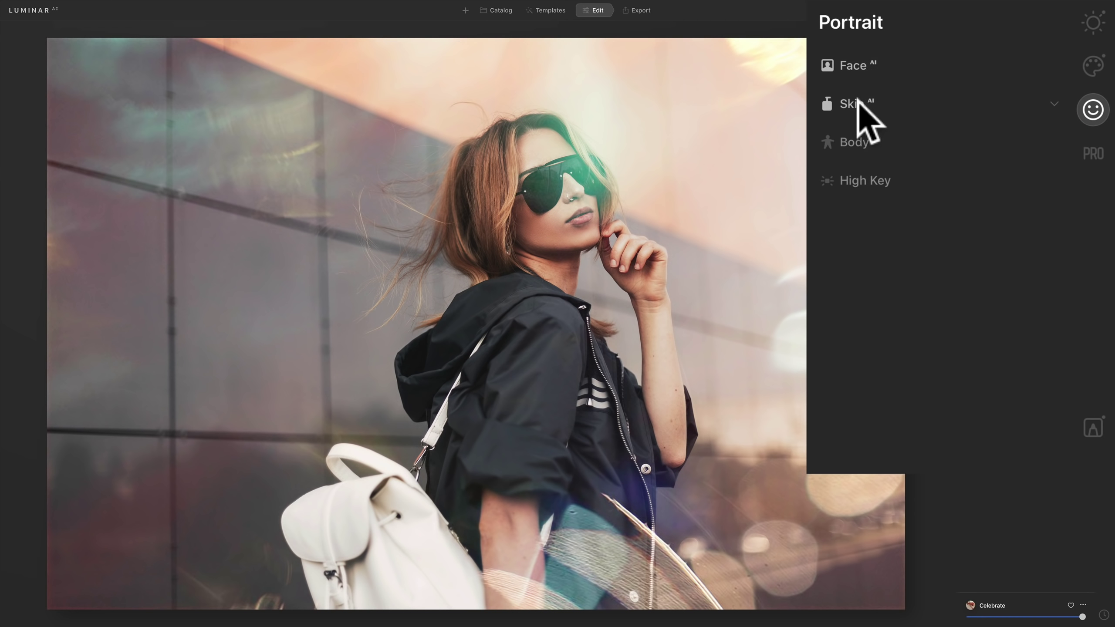
click(1093, 24)
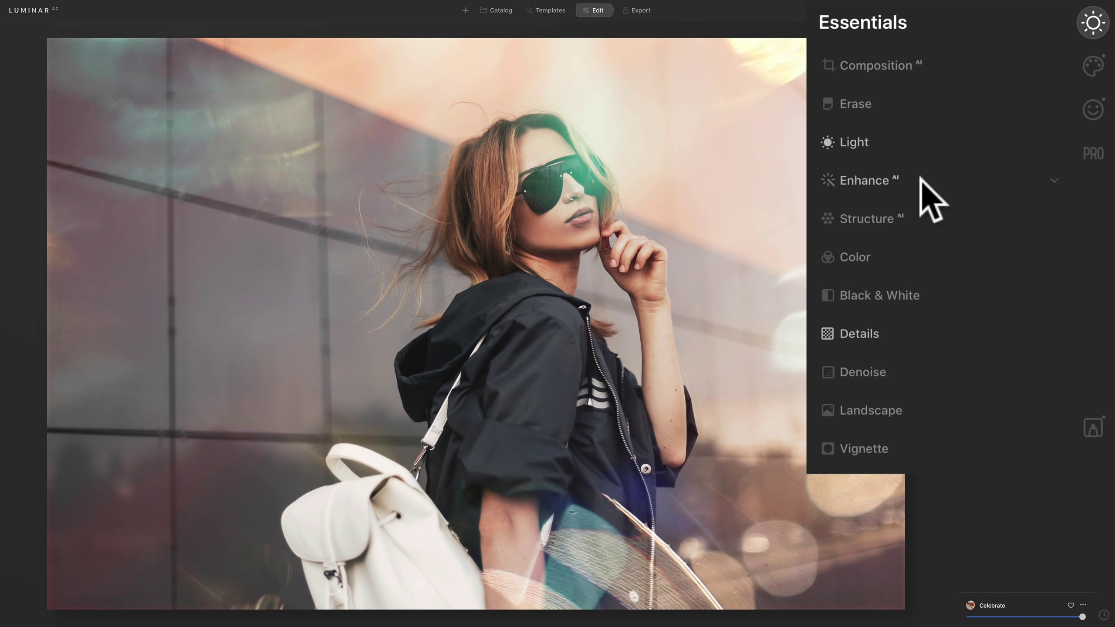
Step: Lower the street portrait's Color saturation to -54 and collapse the Color tool
click(853, 257)
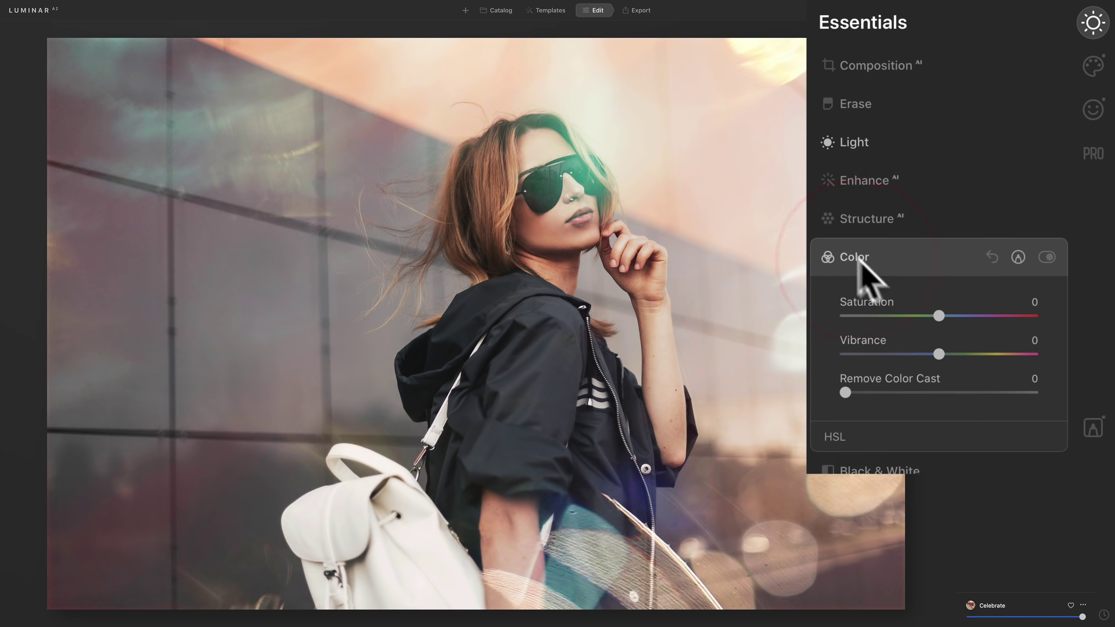
drag(939, 312, 887, 313)
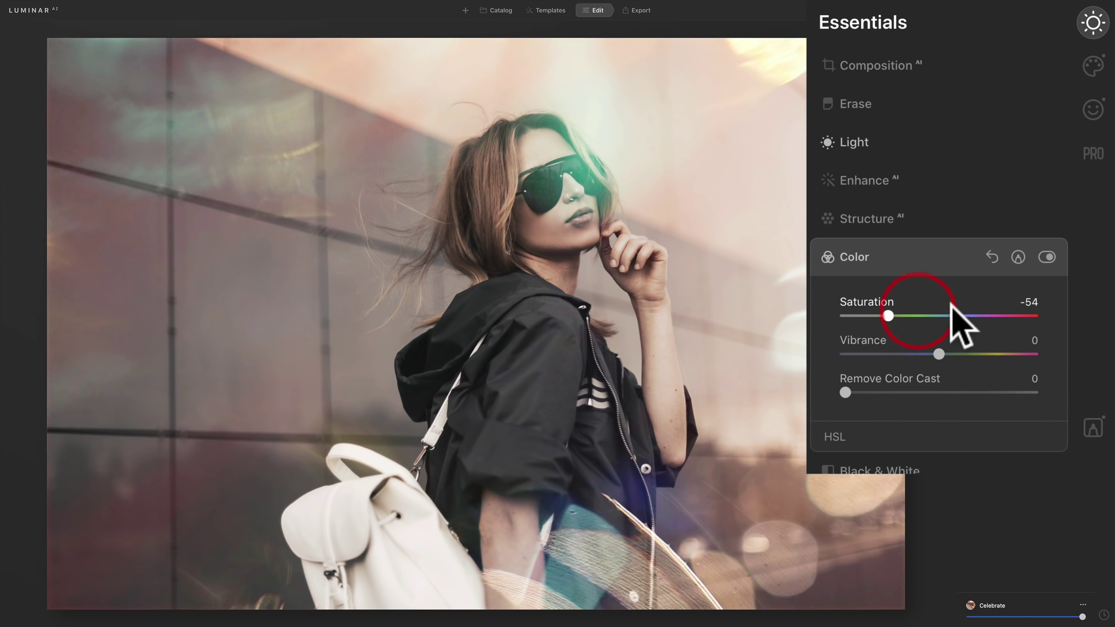
click(1018, 151)
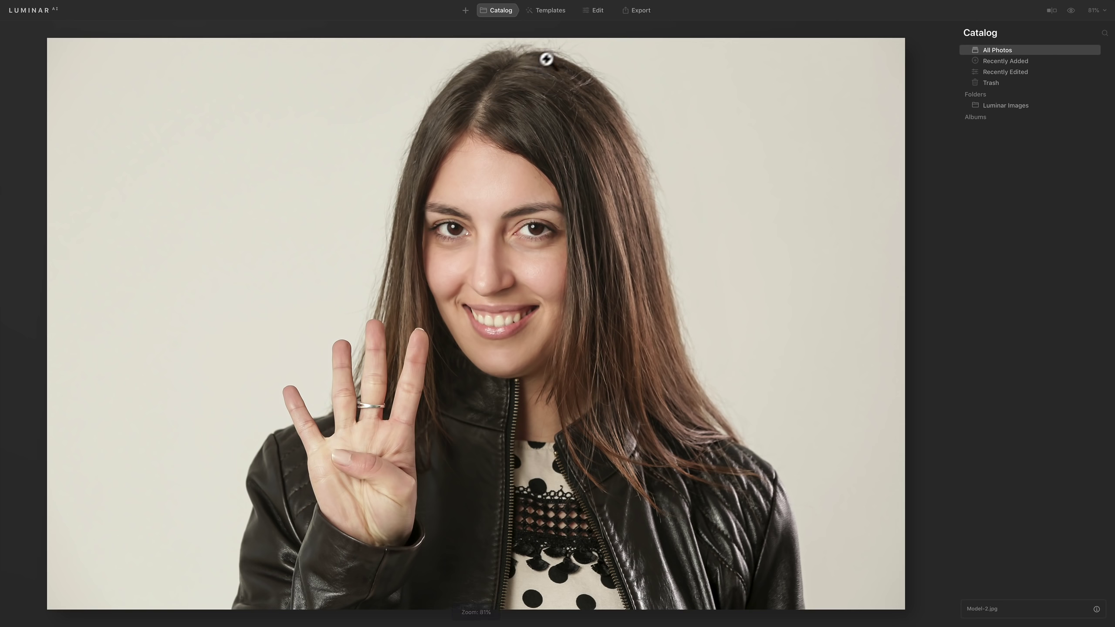
Step: In Edit, inspect the Color and Details settings (Large Details 25, Sharpen 91) without changes
click(604, 13)
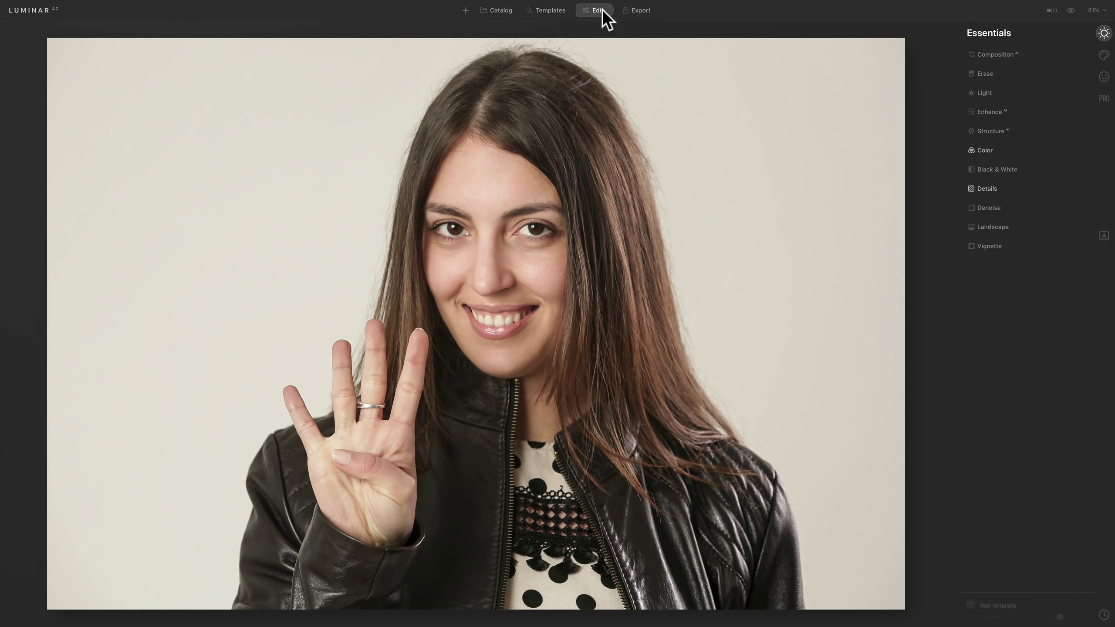
click(989, 148)
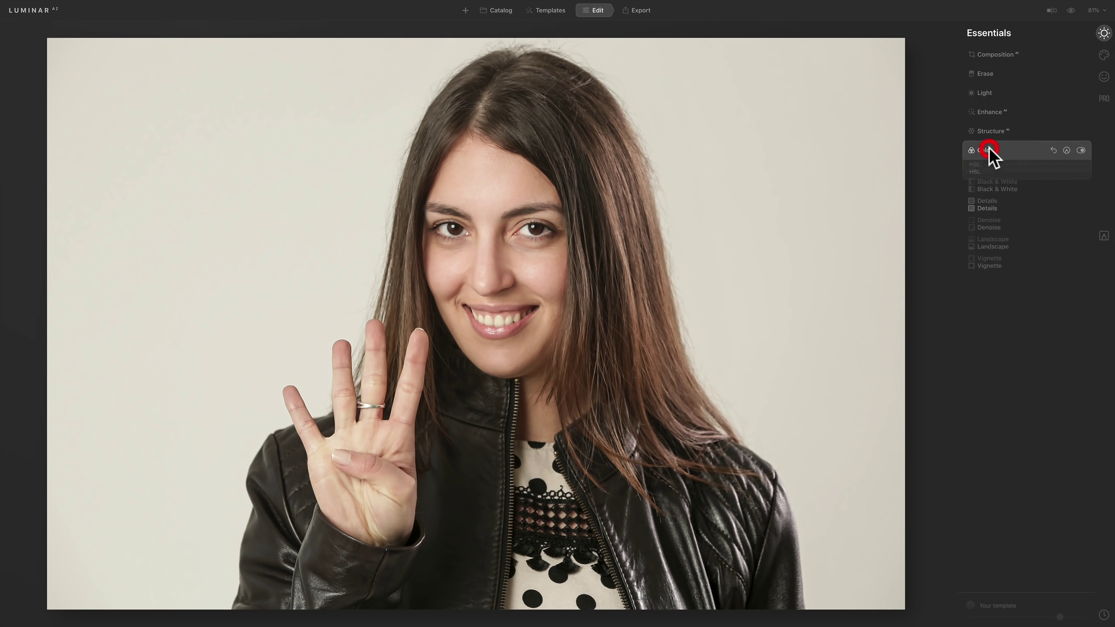
click(993, 149)
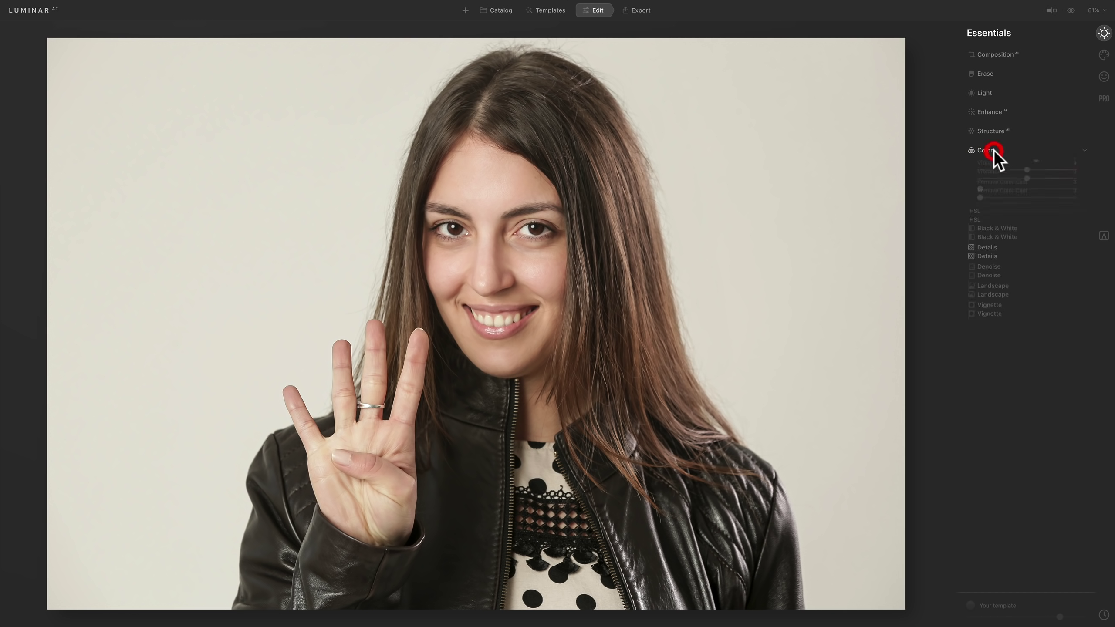
click(994, 188)
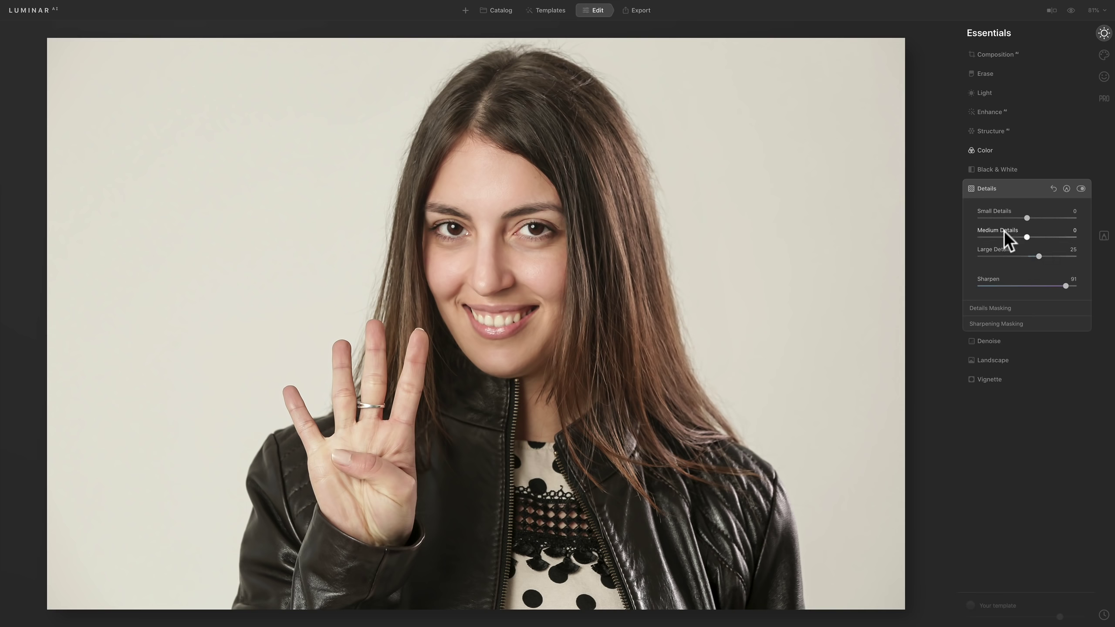
click(1000, 189)
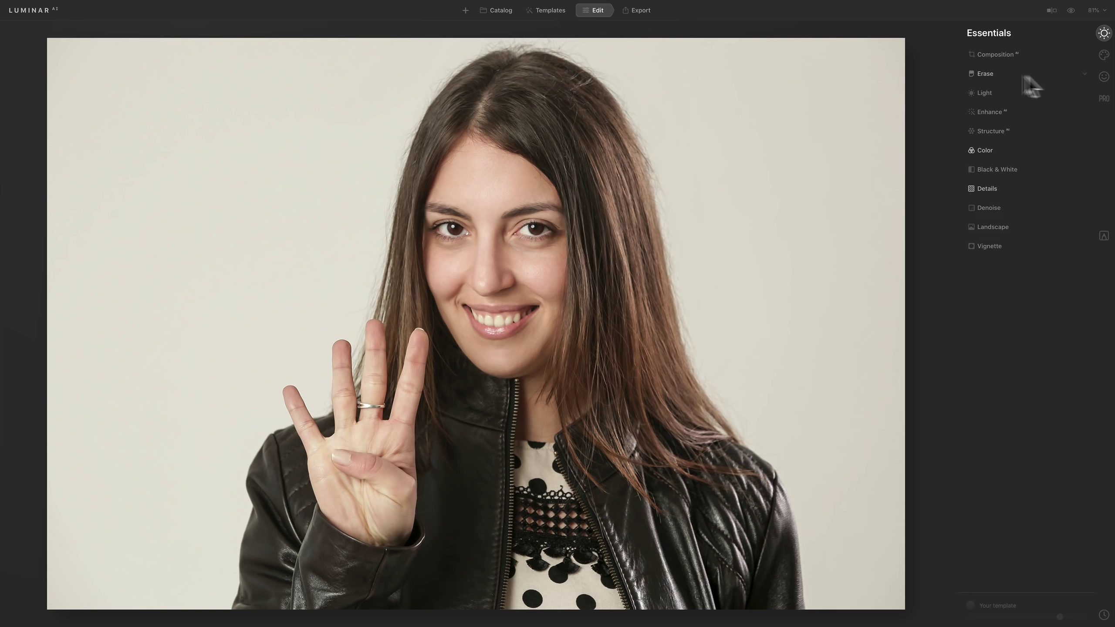
Step: Open Portrait > Face AI > Eyes and set the iris colour to Brown
click(1103, 77)
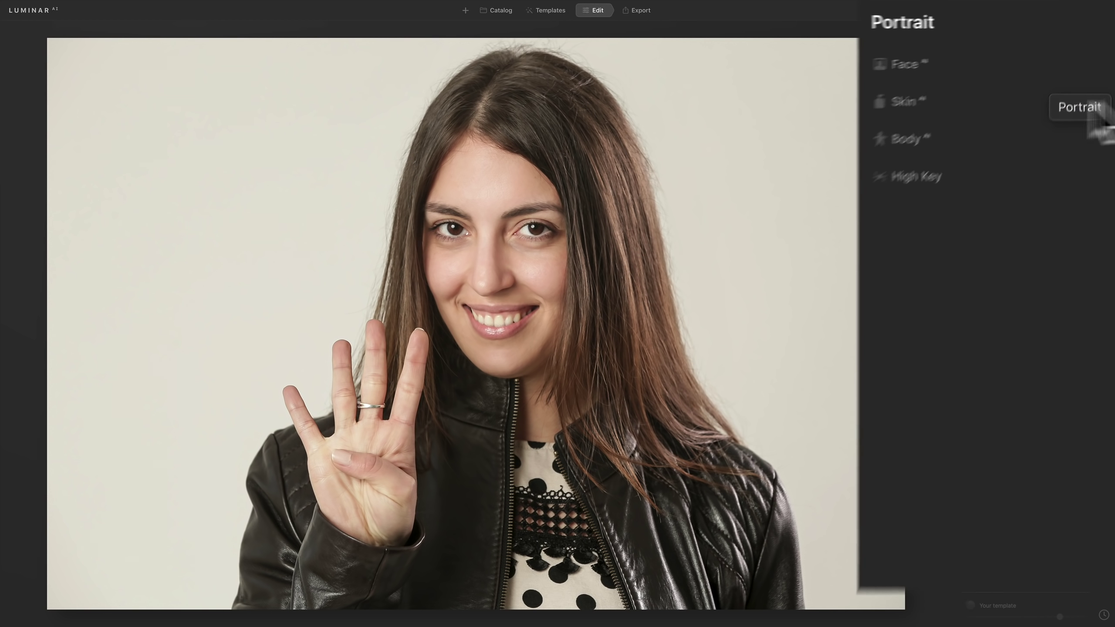
click(906, 62)
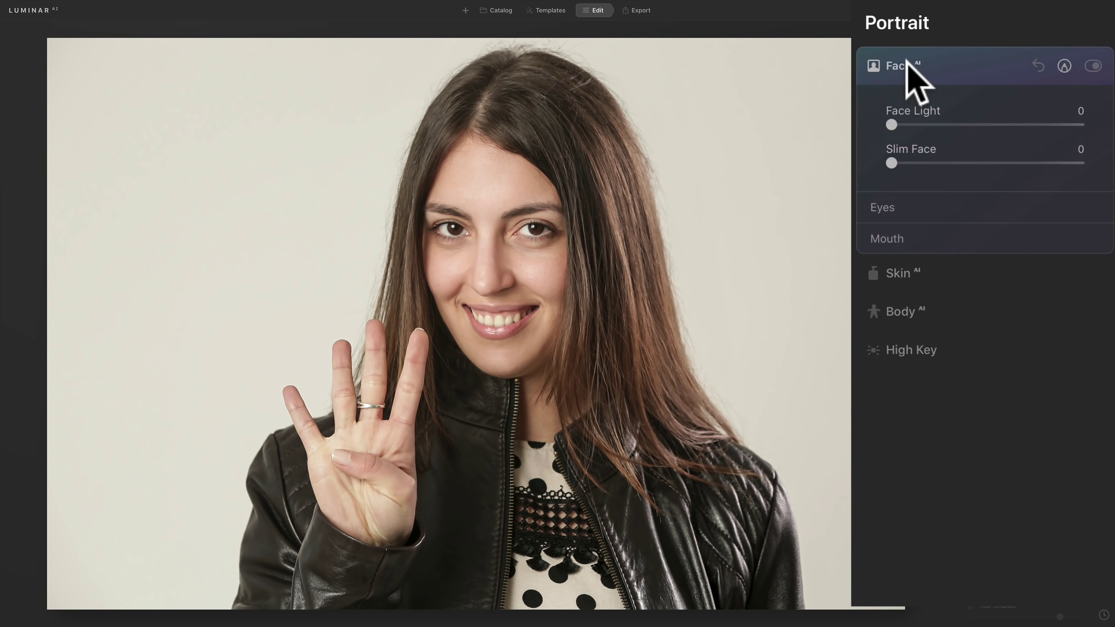
click(912, 207)
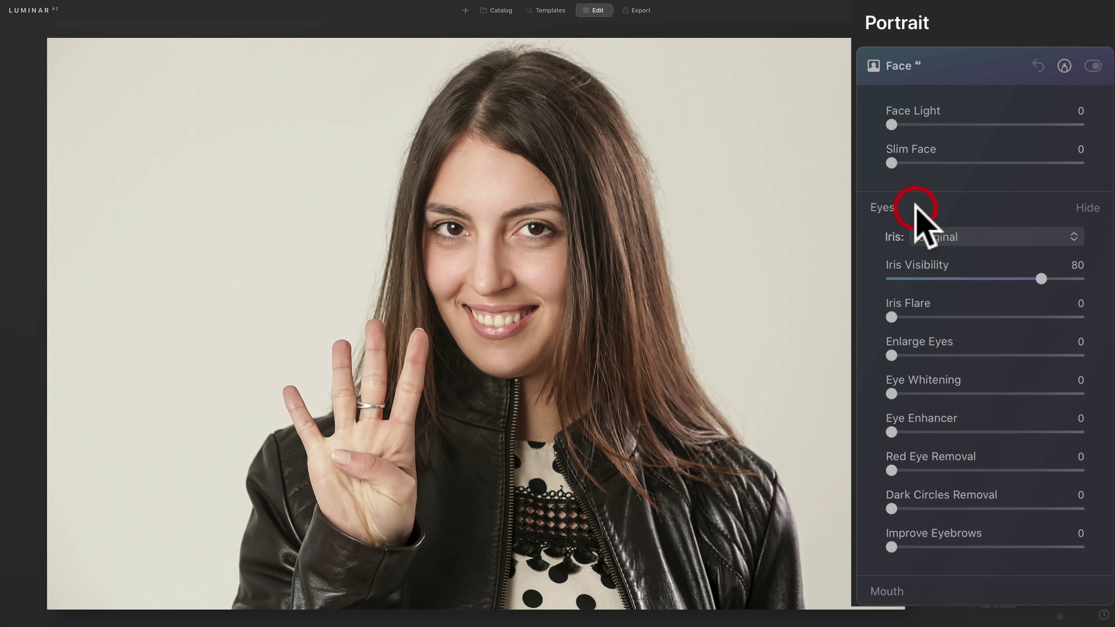
click(962, 236)
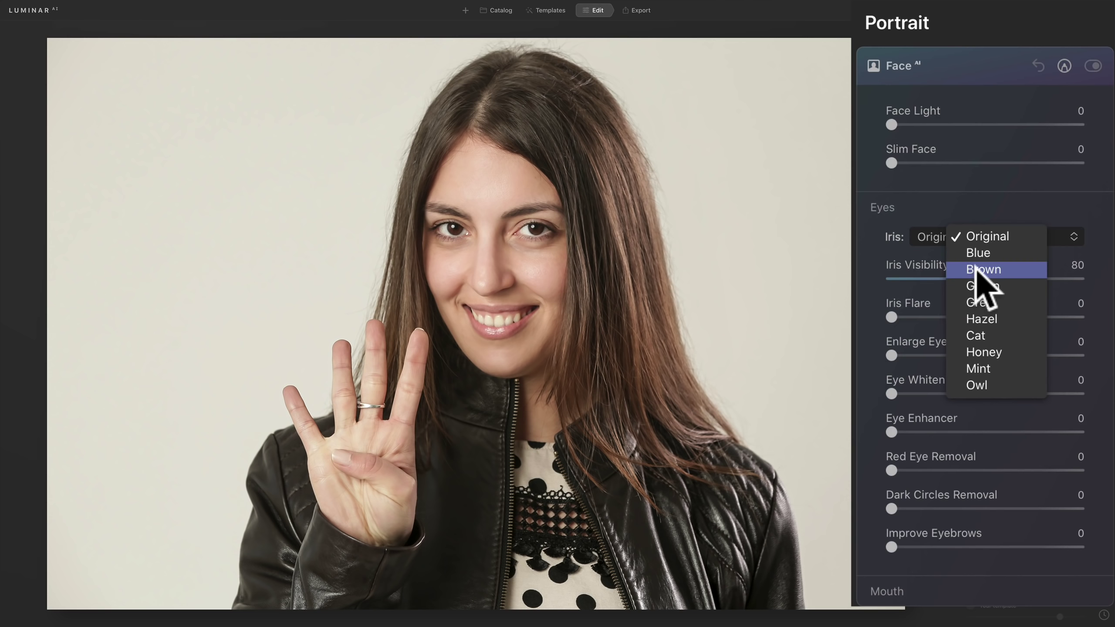
click(976, 273)
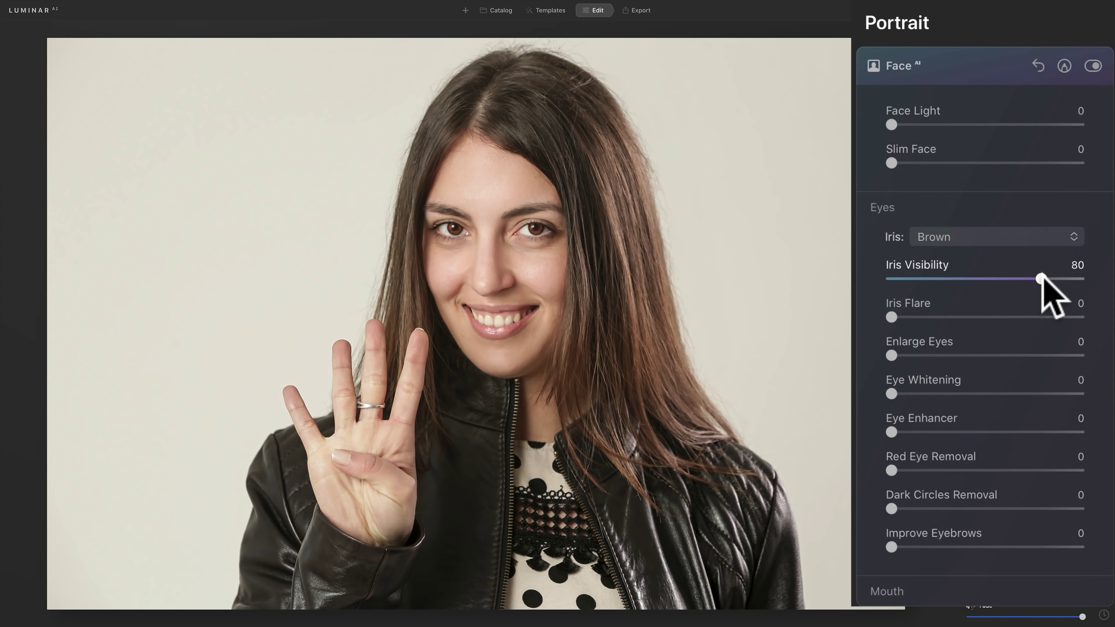
Step: Set Iris Visibility to 98, Iris Flare to 78 and Eye Enhancer to 26
drag(1041, 278, 955, 279)
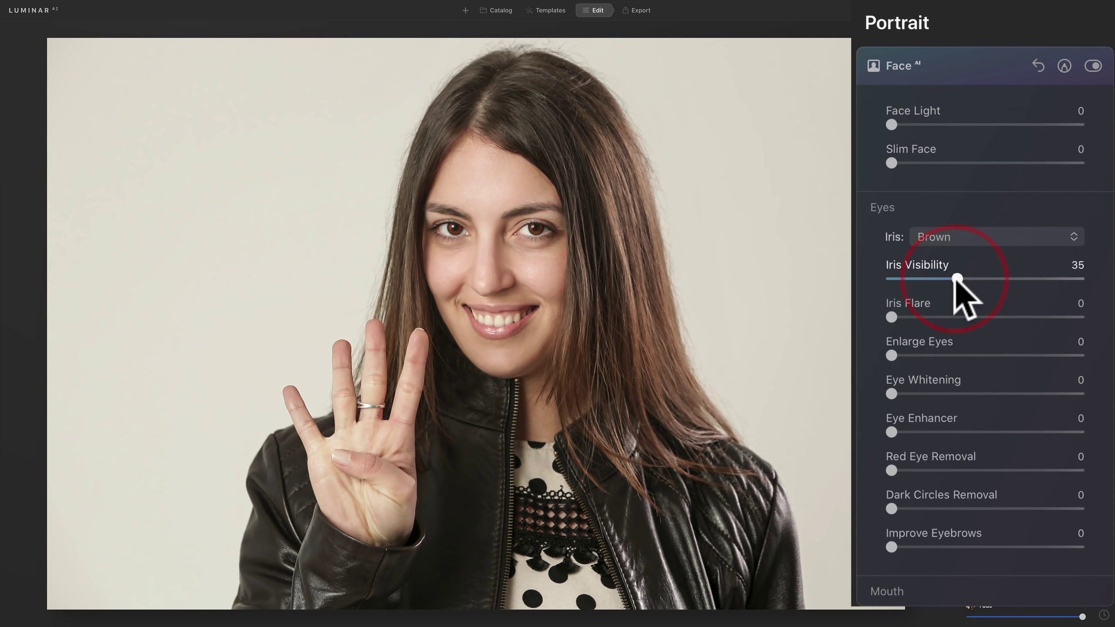
drag(957, 279, 1075, 278)
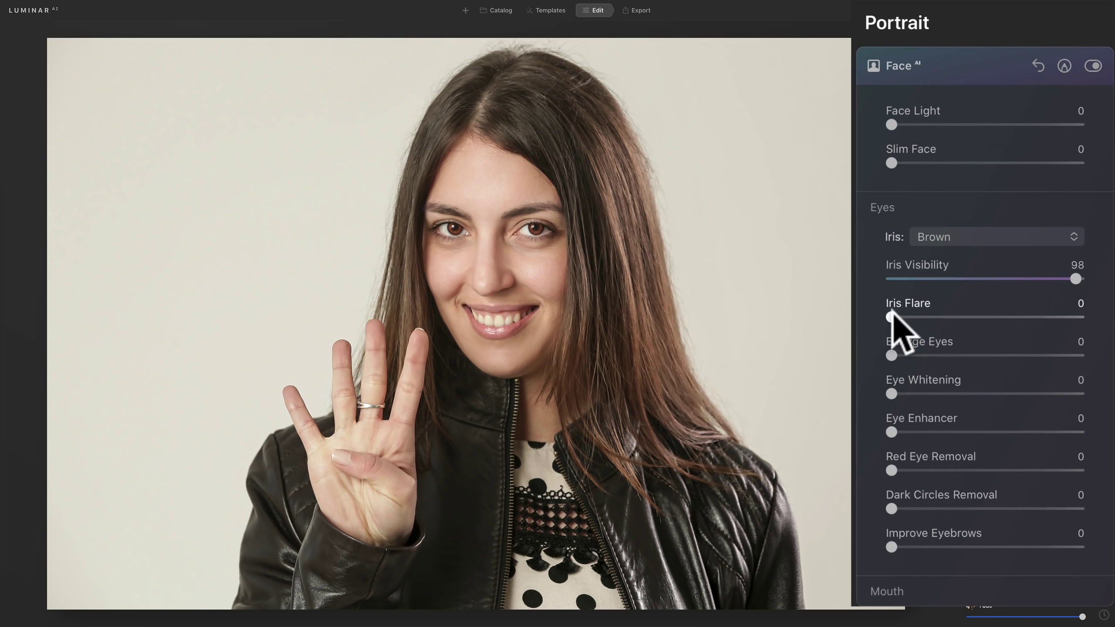
drag(892, 317, 1038, 318)
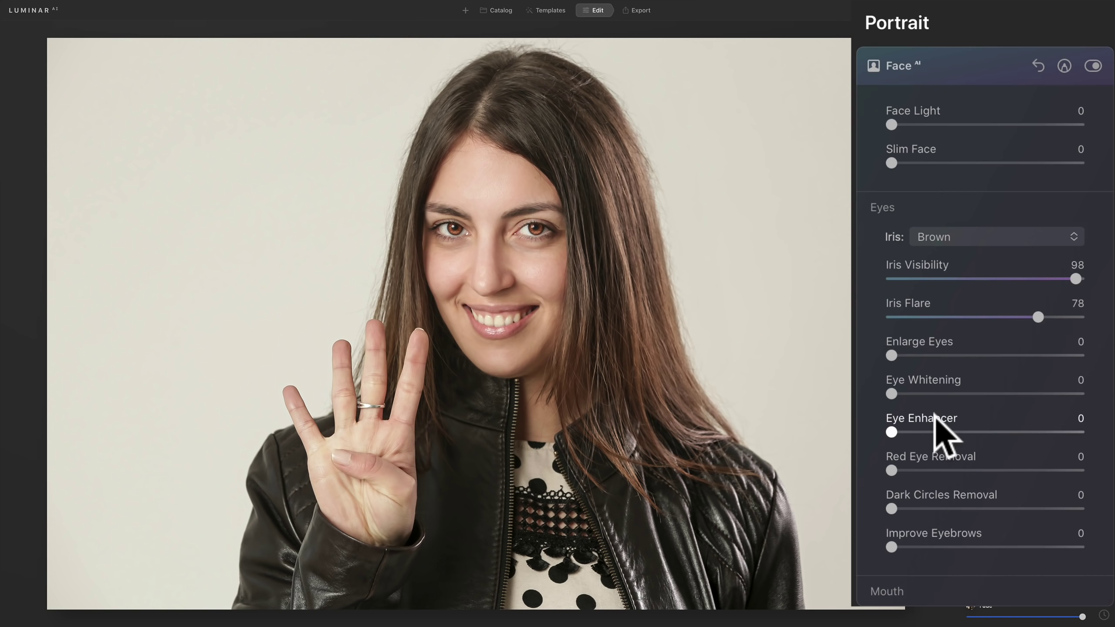
drag(891, 431, 988, 431)
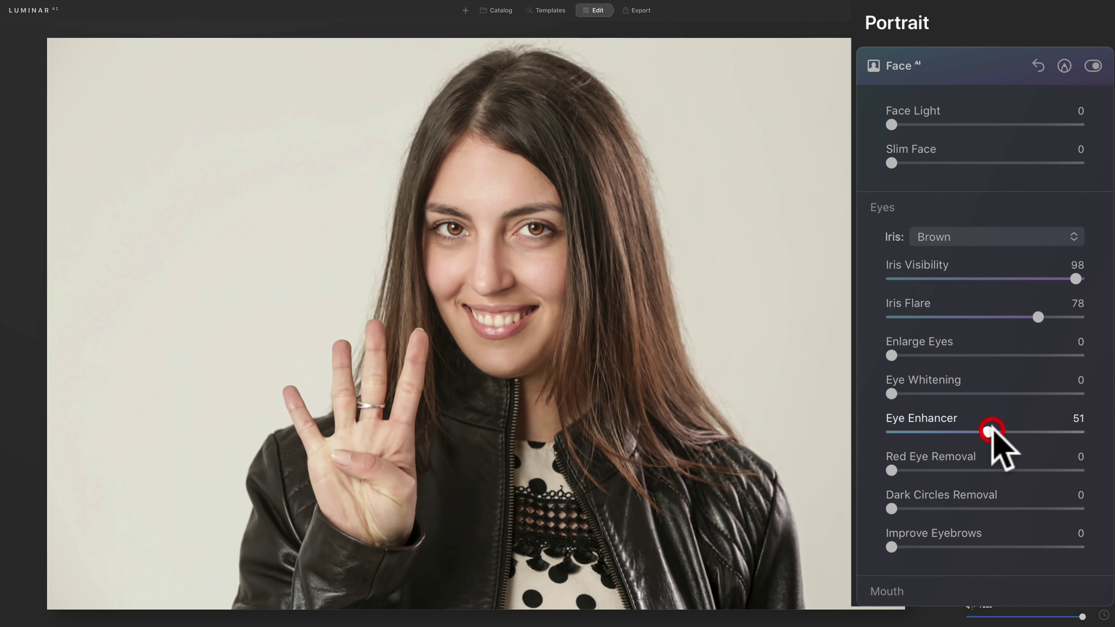
drag(988, 431, 941, 432)
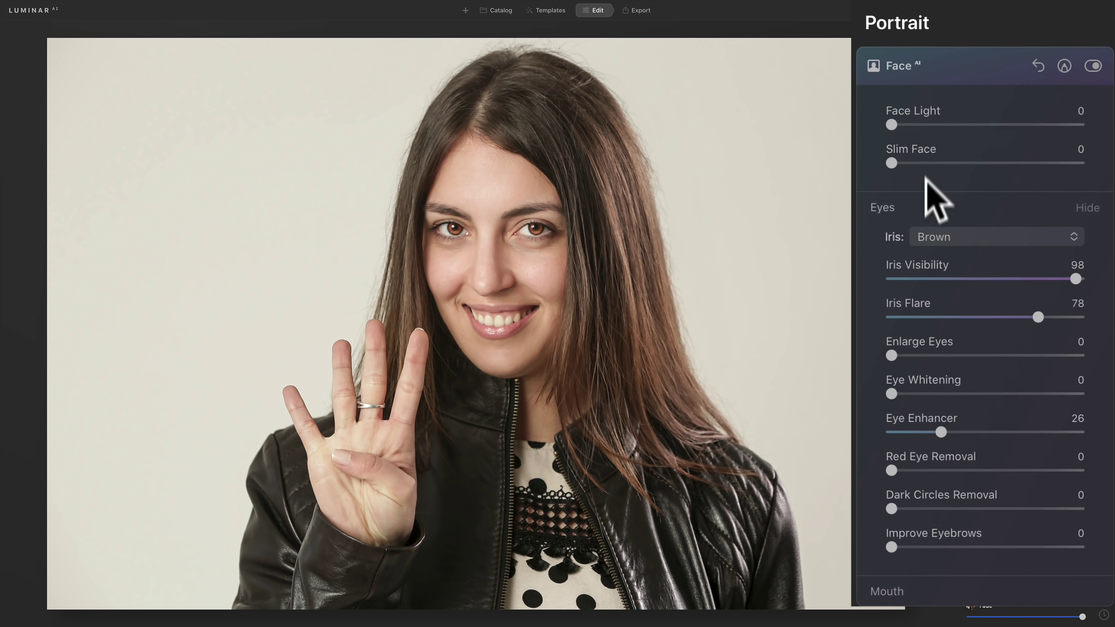
Step: Switch from the Eyes to the Mouth section and raise Teeth Whitening to 53
click(939, 206)
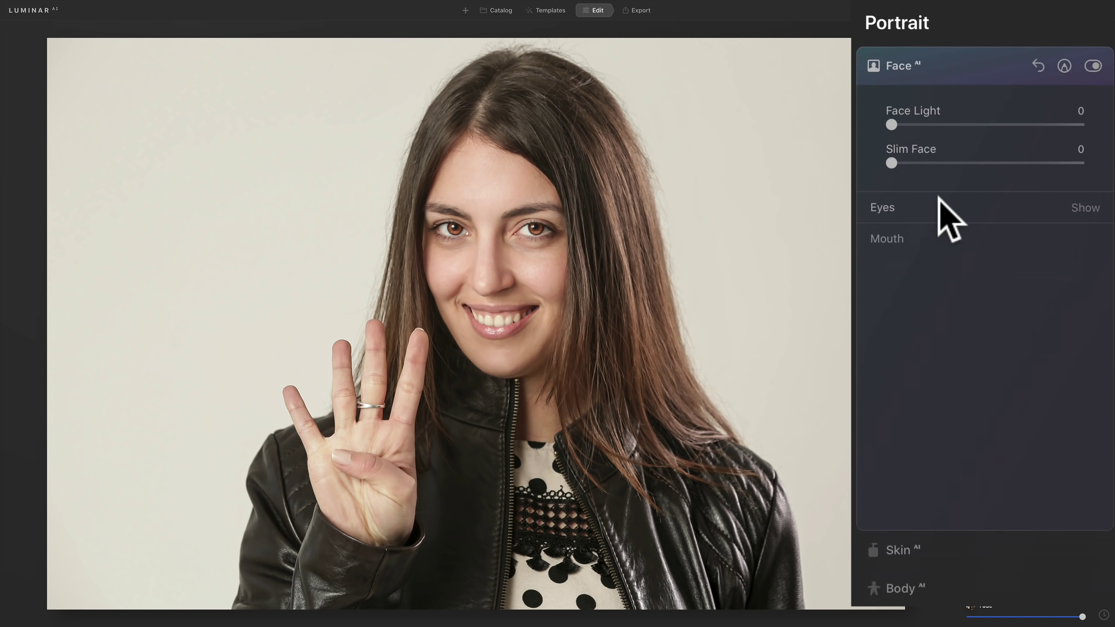
click(953, 235)
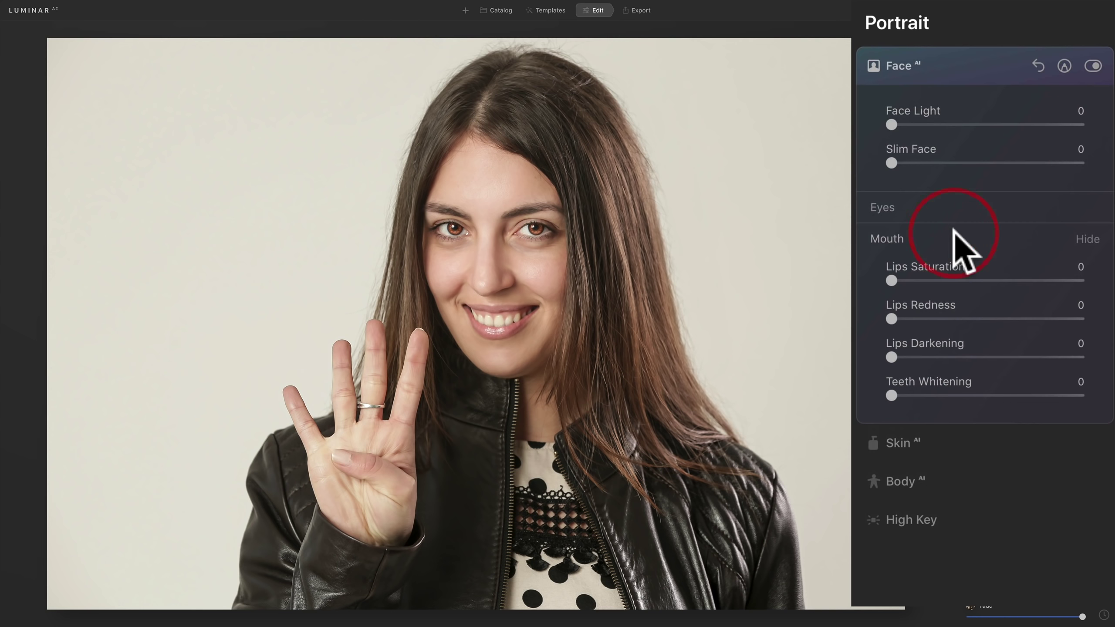
drag(892, 394, 940, 393)
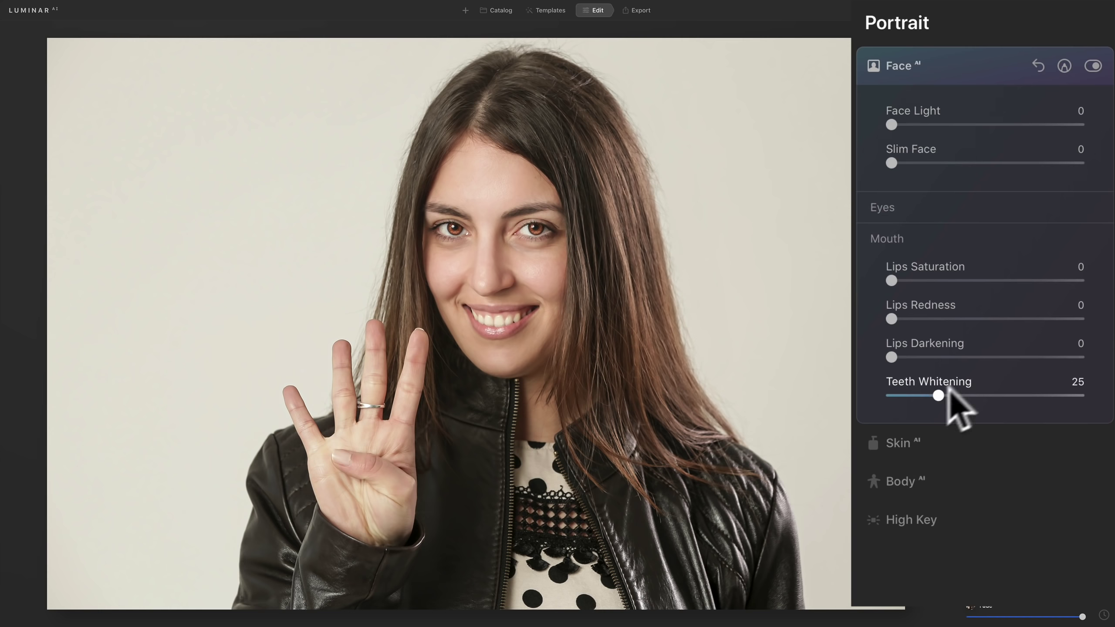
drag(938, 396, 993, 395)
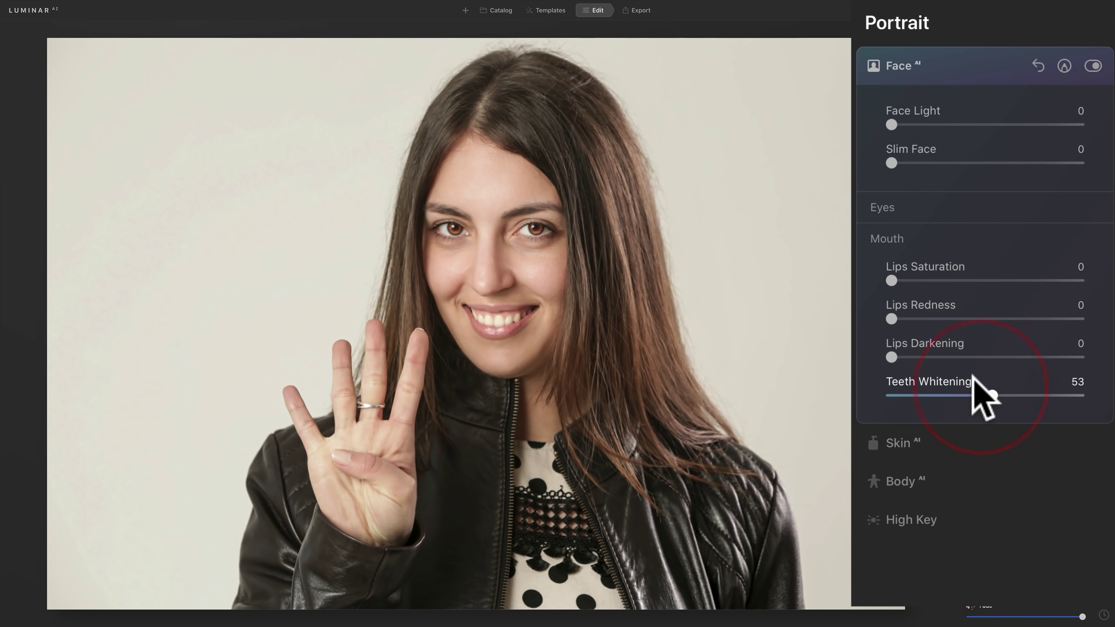
click(958, 240)
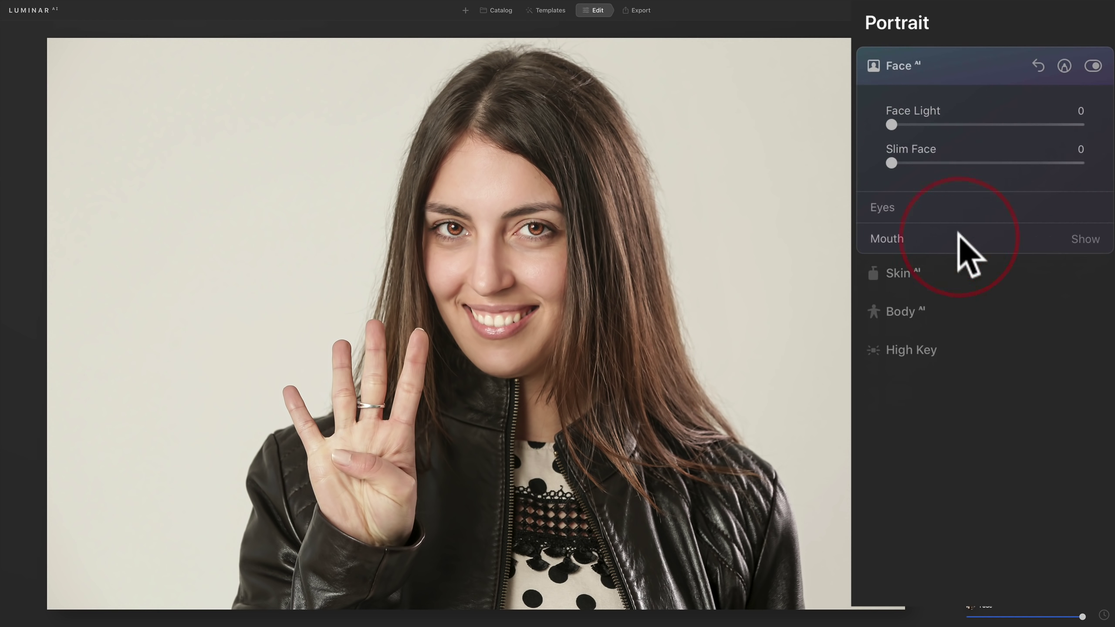
Step: Try Blue, Green, Cat and Hazel iris colours on the woman's eyes
click(949, 206)
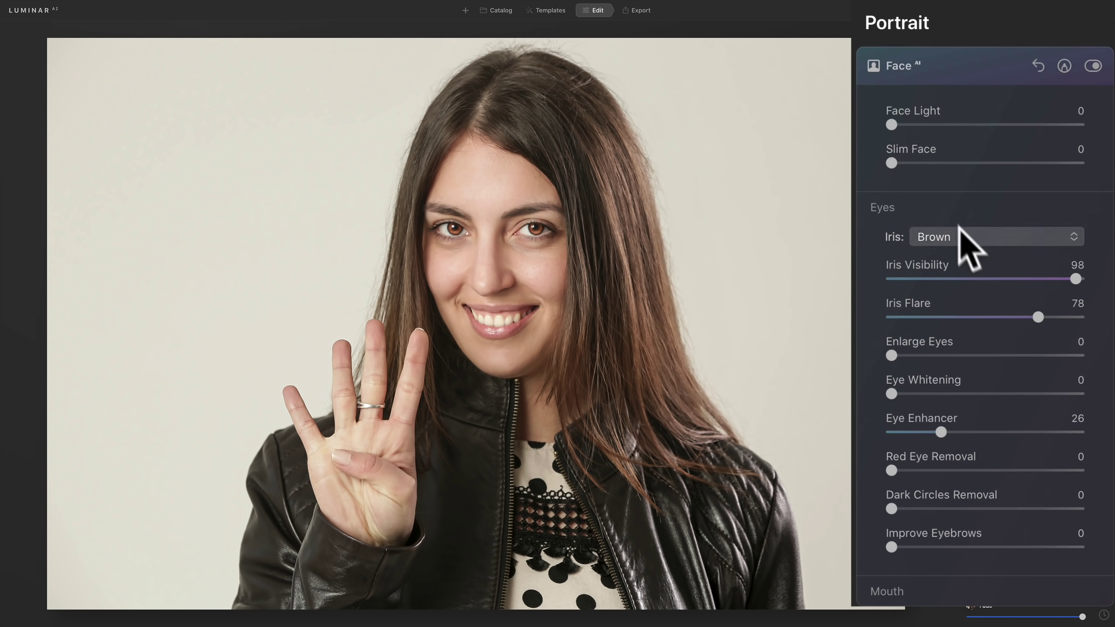
click(961, 236)
click(968, 219)
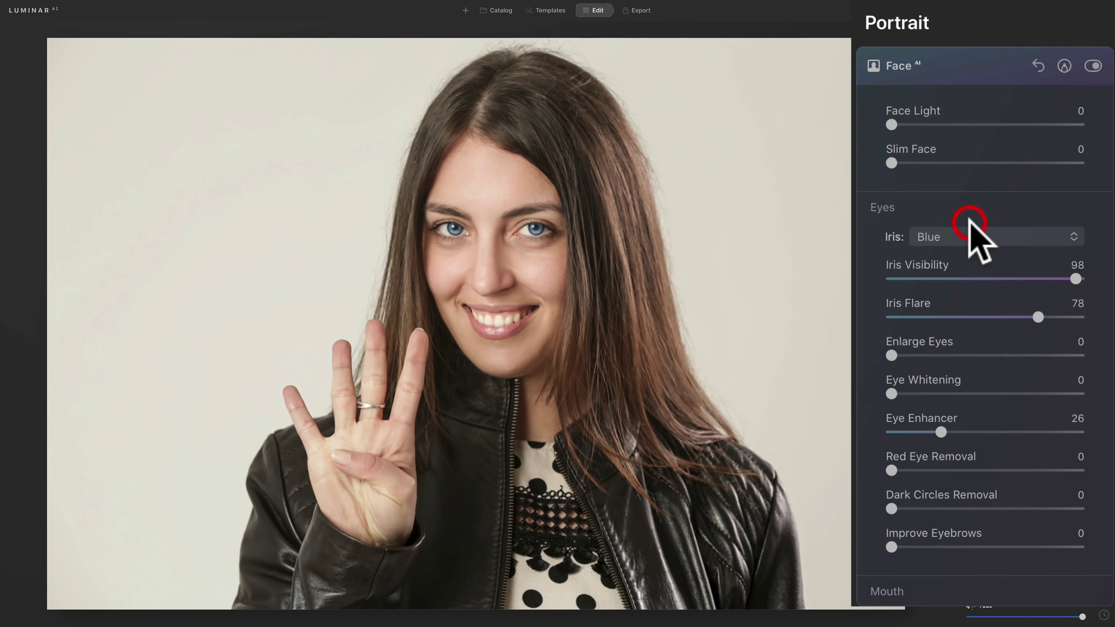
click(967, 239)
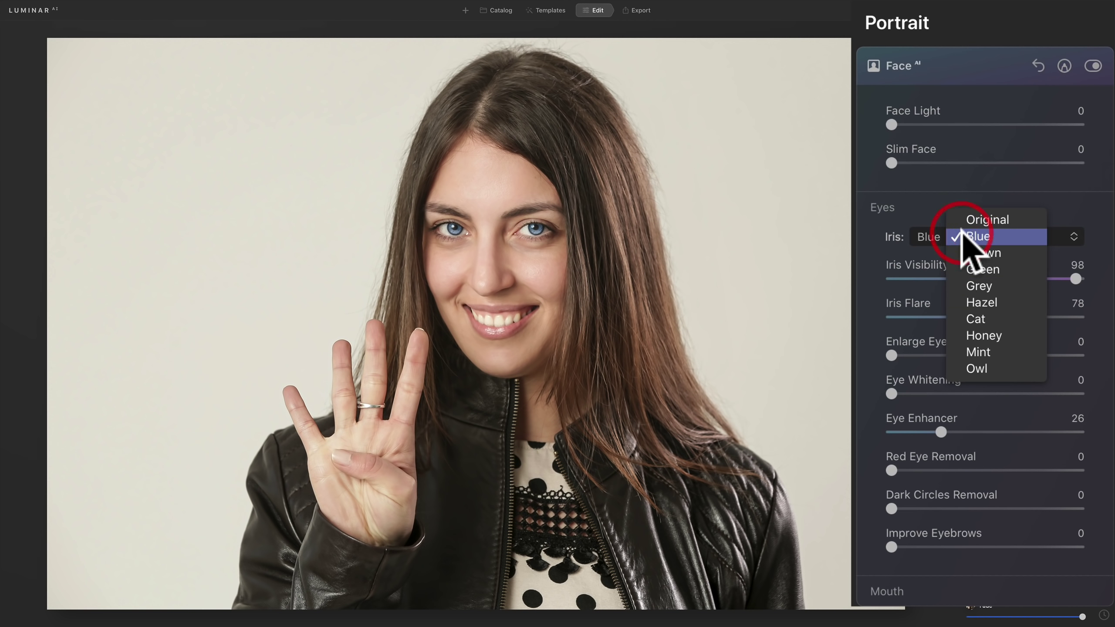
click(973, 269)
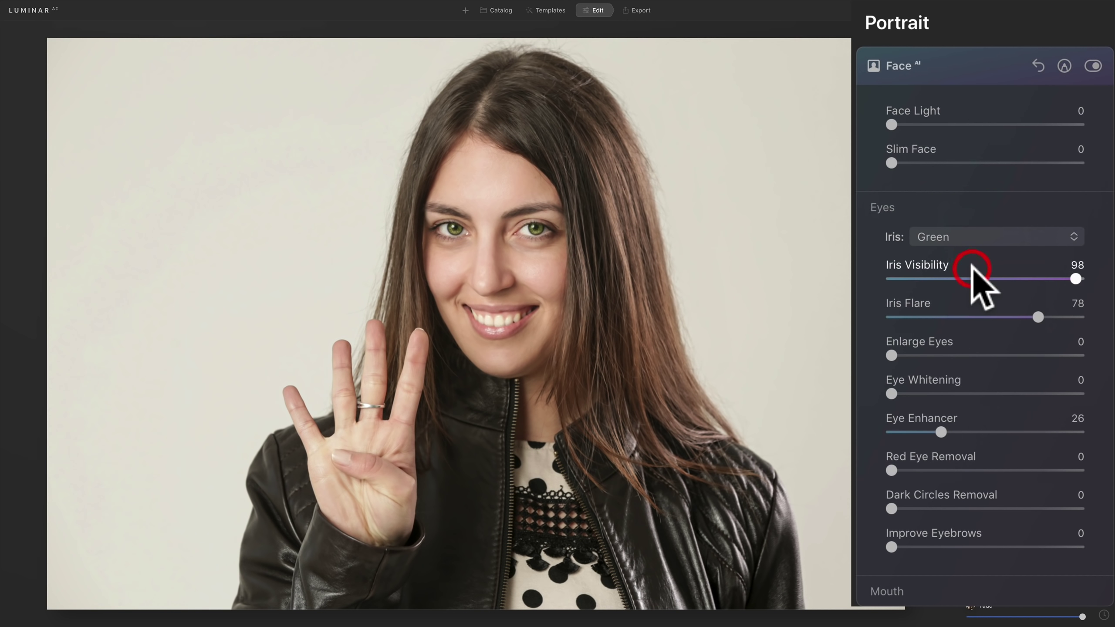
click(968, 237)
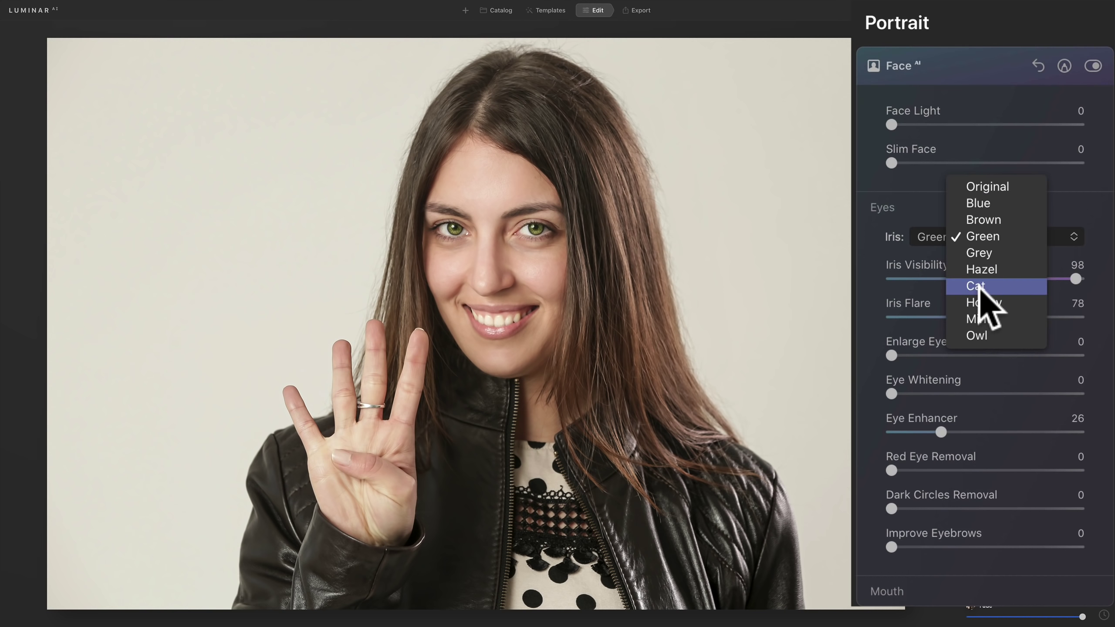
click(978, 286)
click(975, 240)
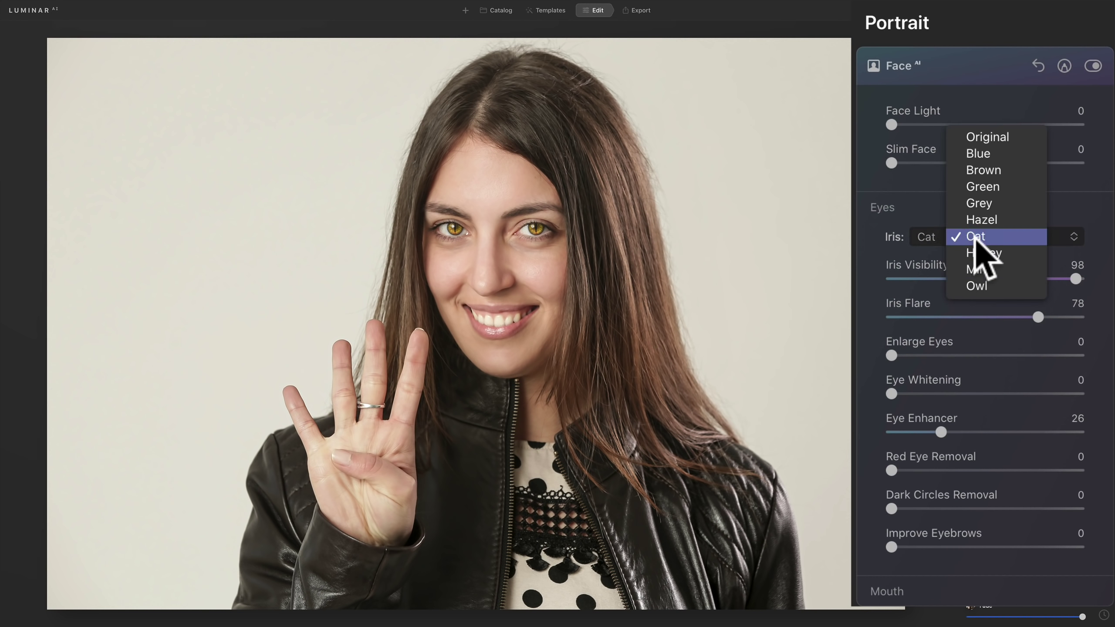
click(975, 218)
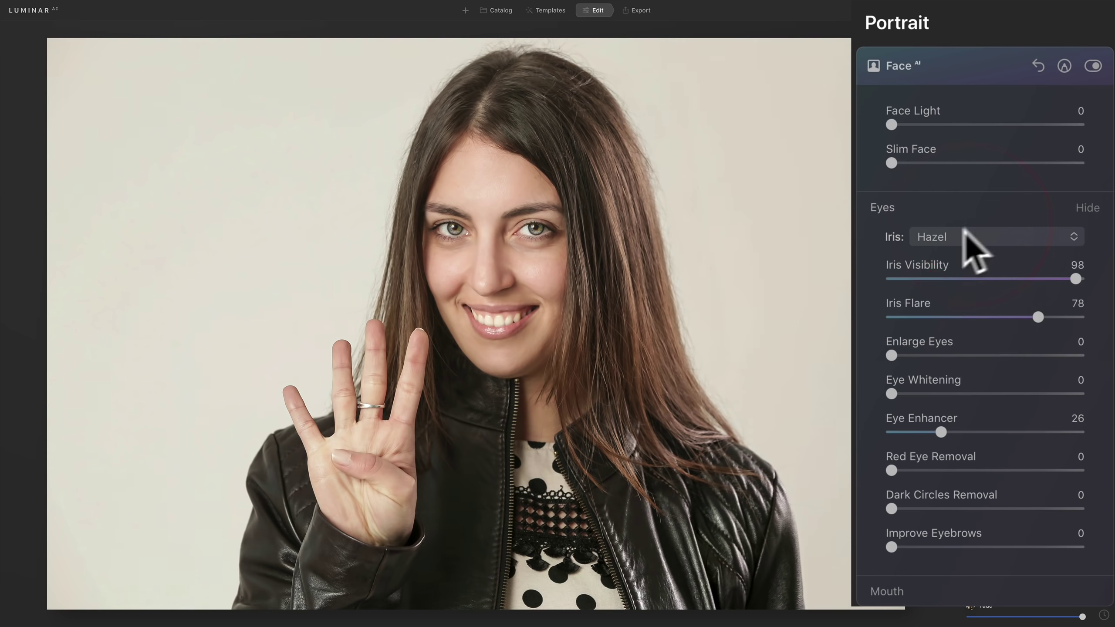
Step: Lower Iris Visibility to 72 and Iris Flare to 76, then switch the irises back to Brown
drag(1076, 279, 1026, 279)
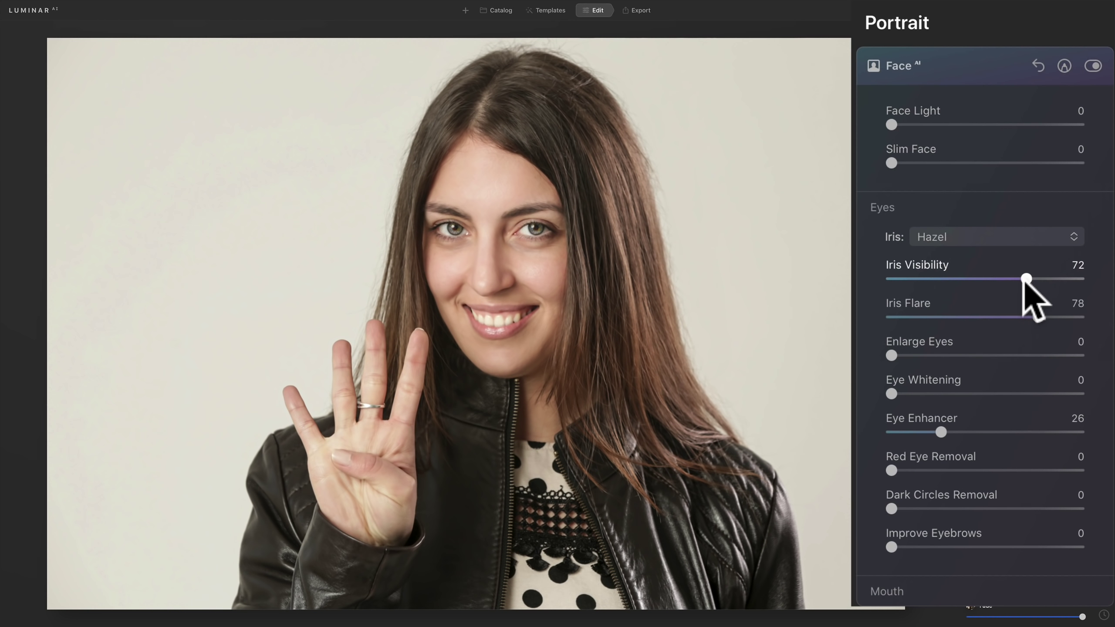
mouse_move(1039, 317)
mouse_down()
mouse_move(1024, 317)
mouse_move(1035, 317)
mouse_up()
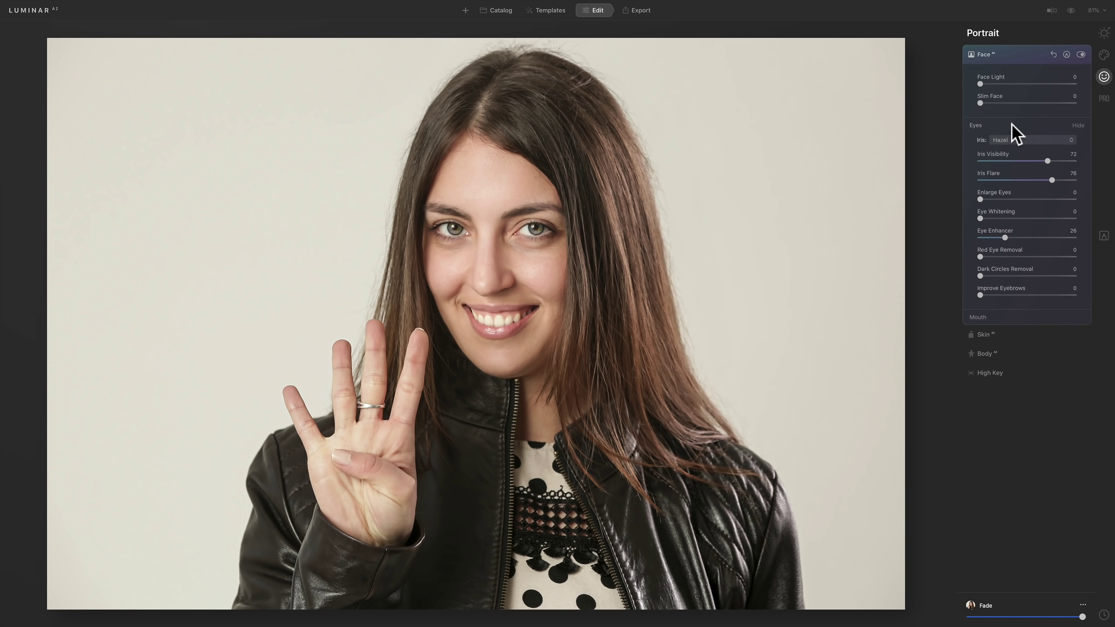
click(1014, 140)
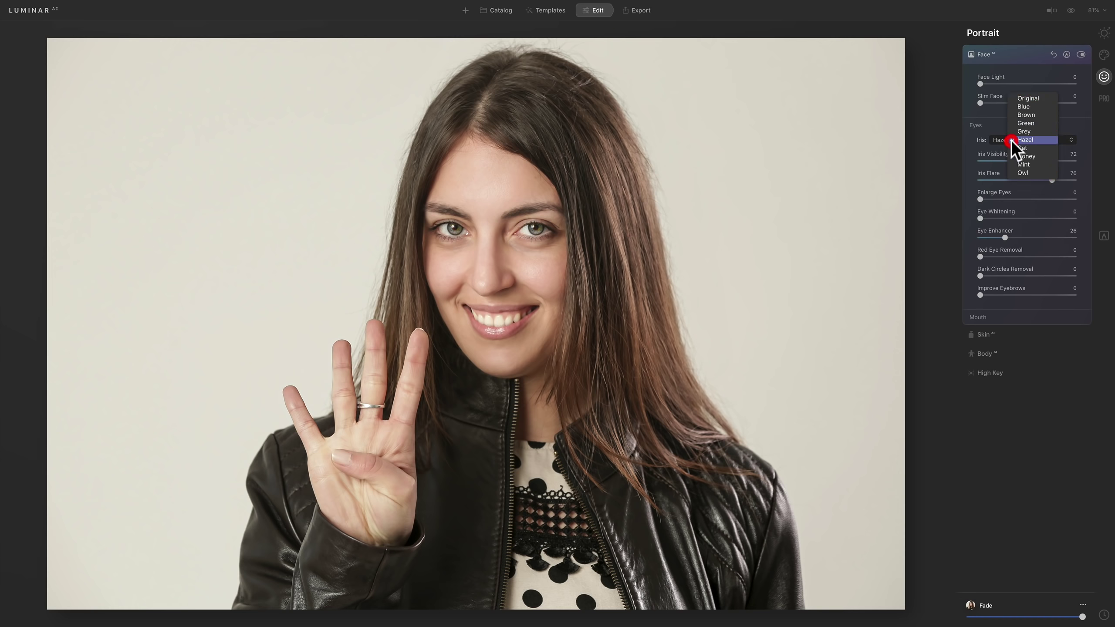
click(1019, 115)
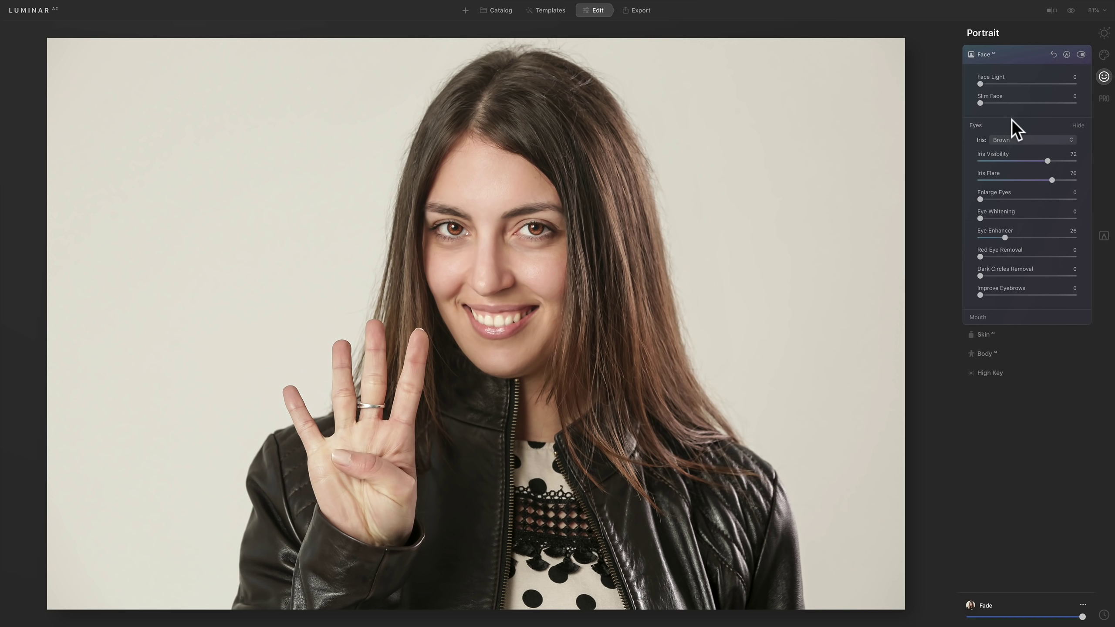
click(1012, 122)
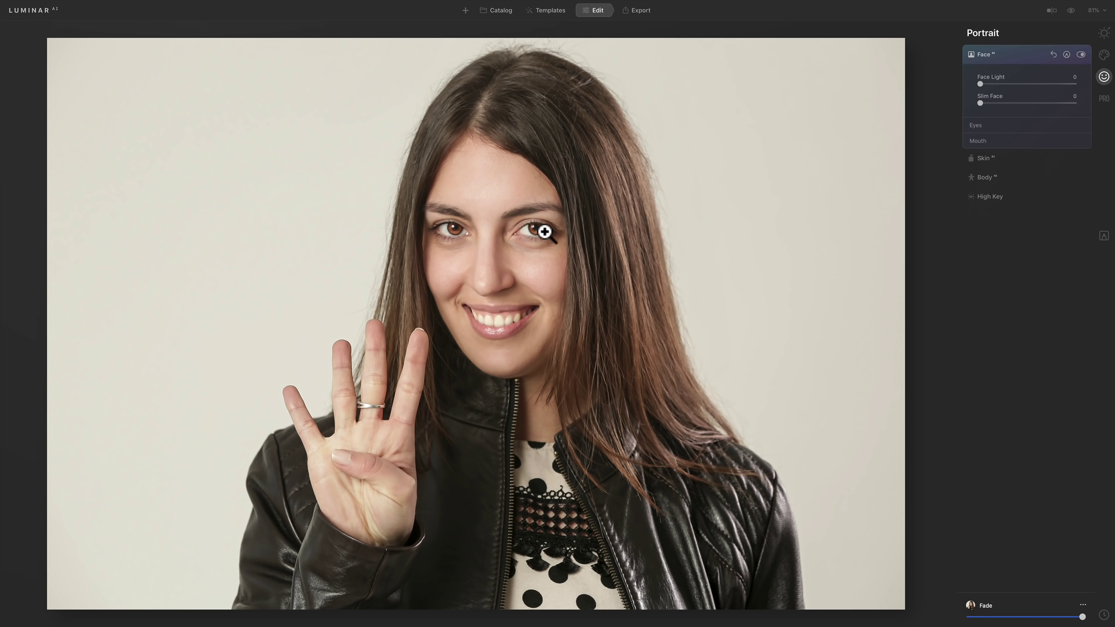
Step: Open the lighthouse seascape from the Catalog and show its Essentials tools in Edit view
click(500, 10)
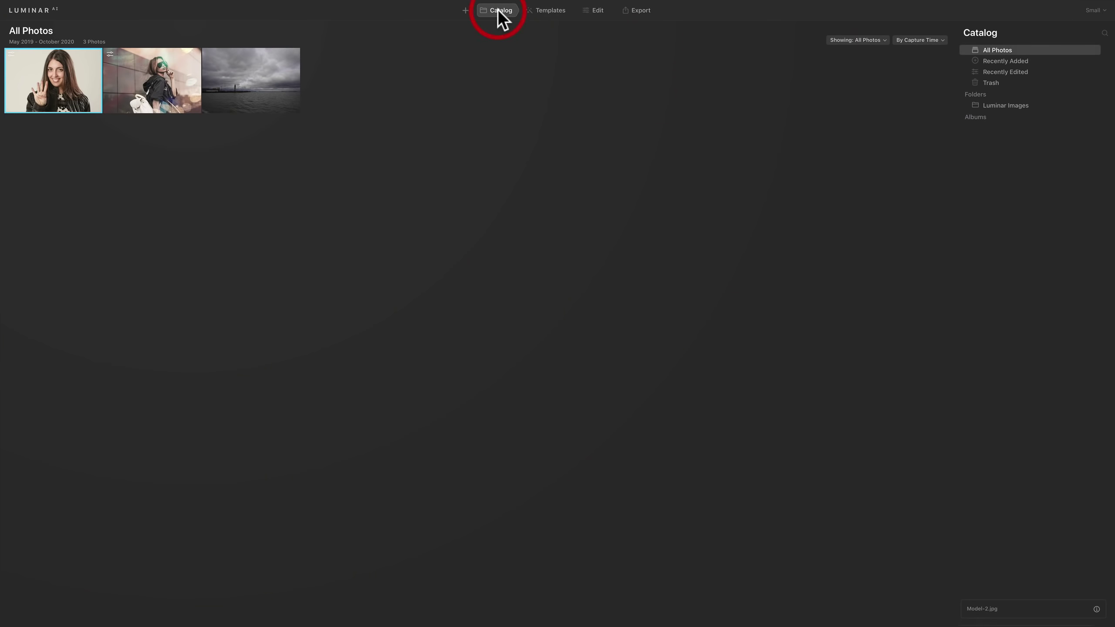
double_click(259, 79)
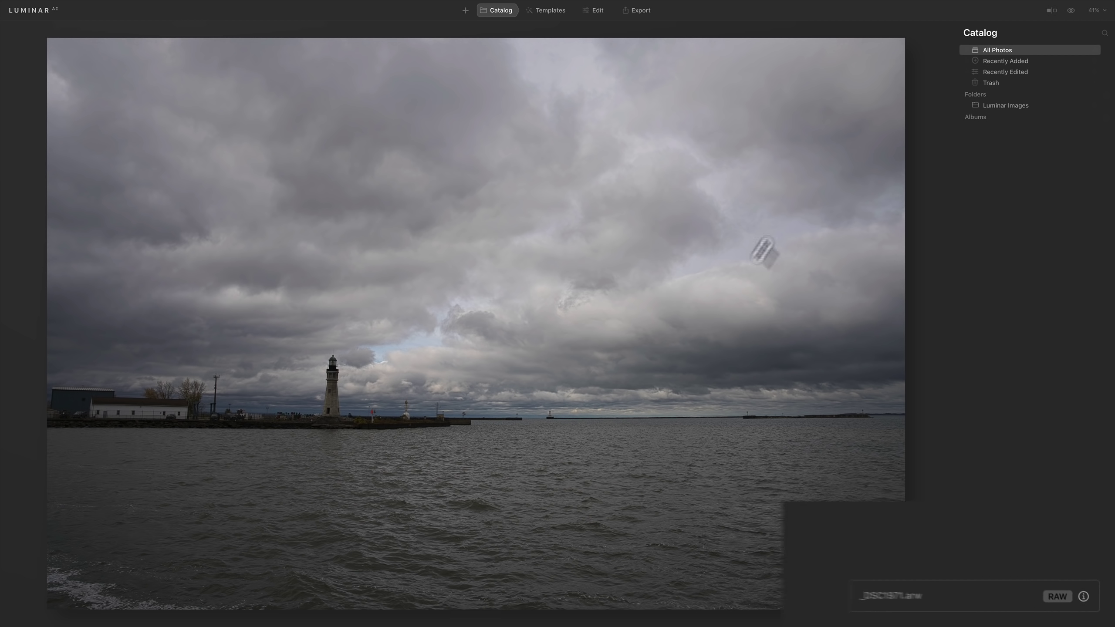
click(536, 8)
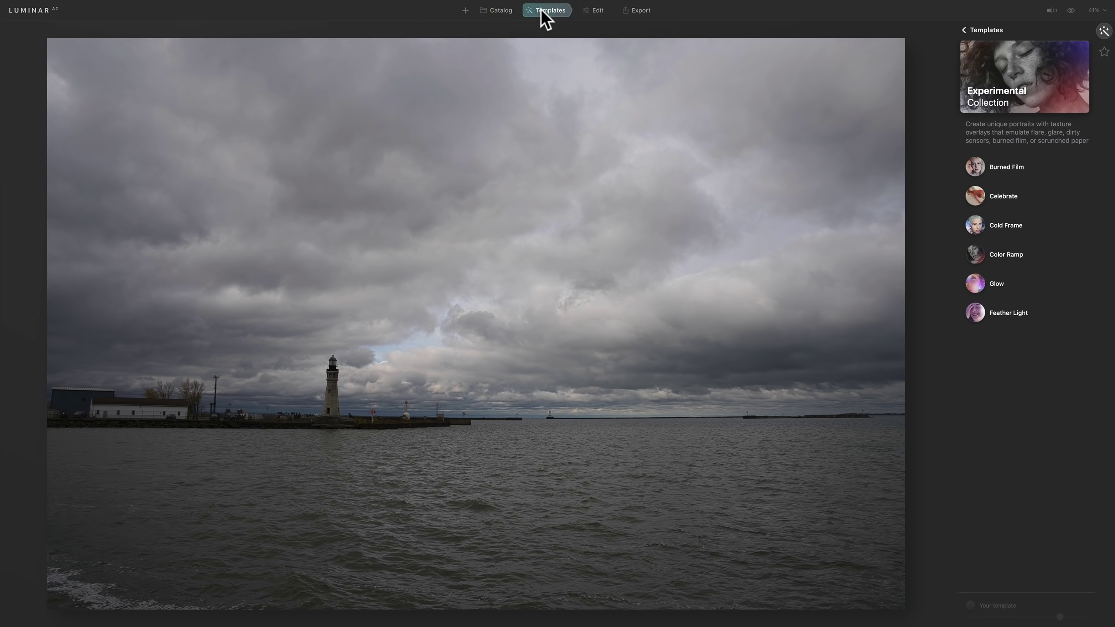
click(962, 29)
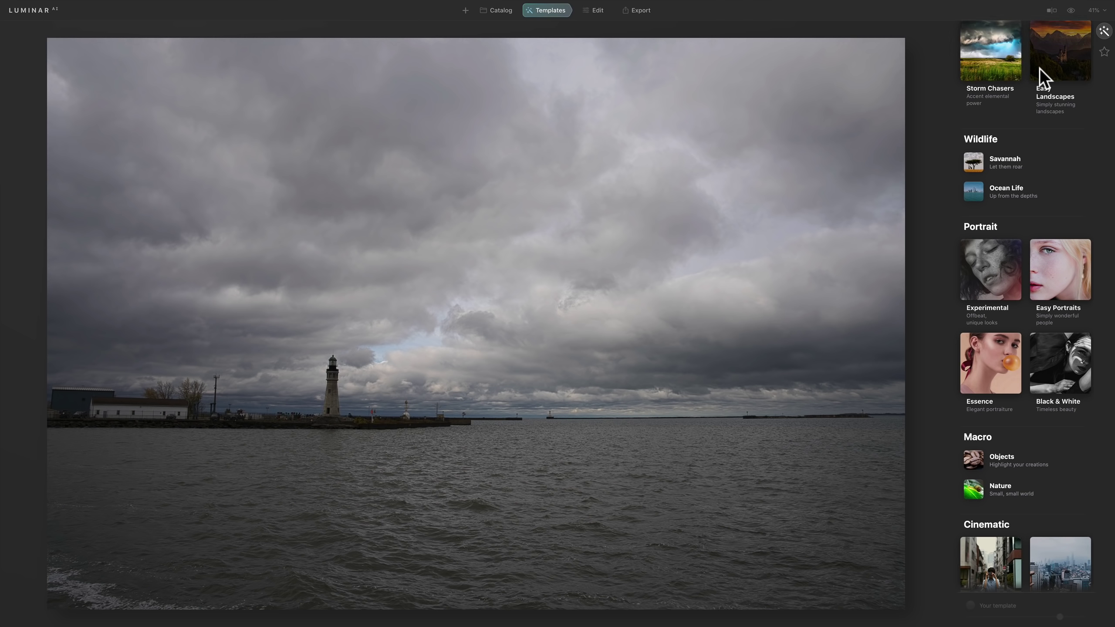
click(591, 11)
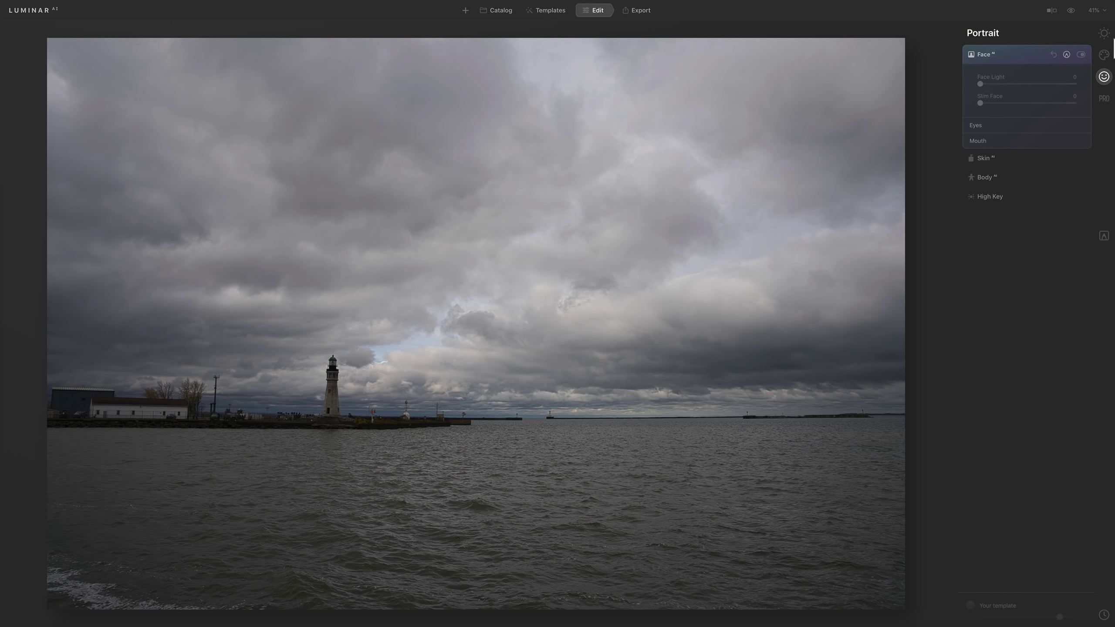
click(1104, 33)
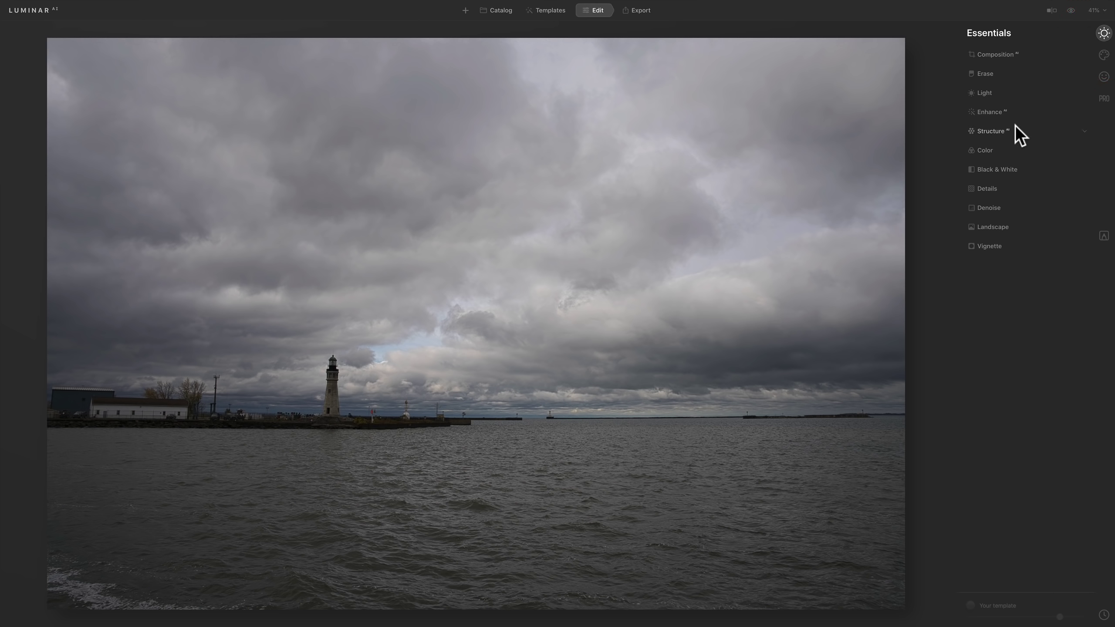
Step: Set Light to Highlights -30, Shadows 68, Whites 34, Blacks -13, Smart Contrast 23
click(1003, 94)
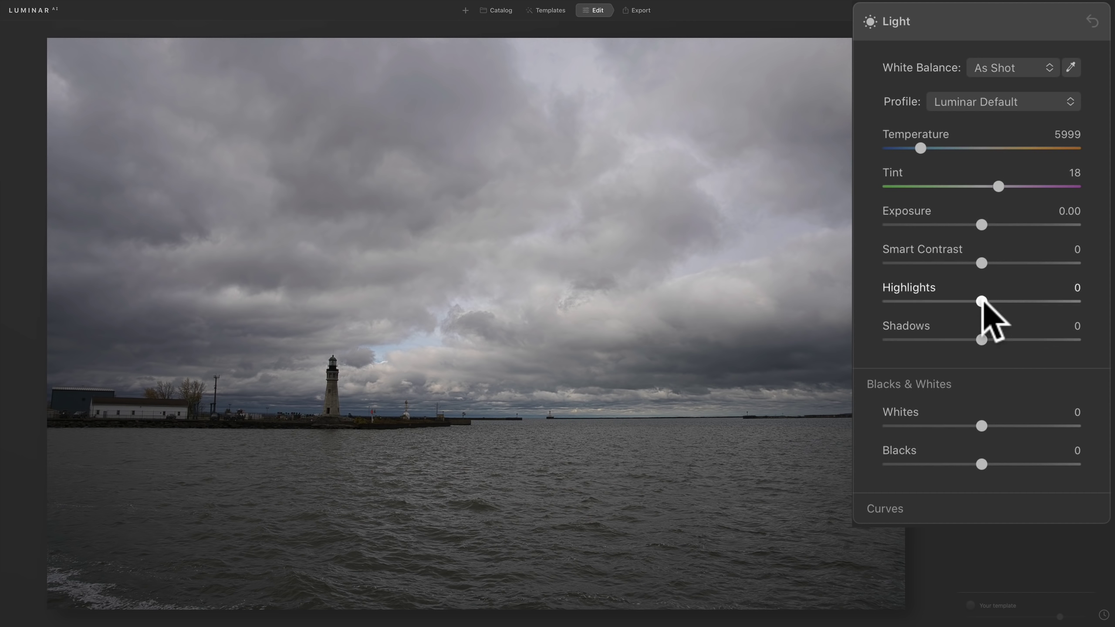
drag(979, 302, 953, 302)
drag(981, 339, 1046, 339)
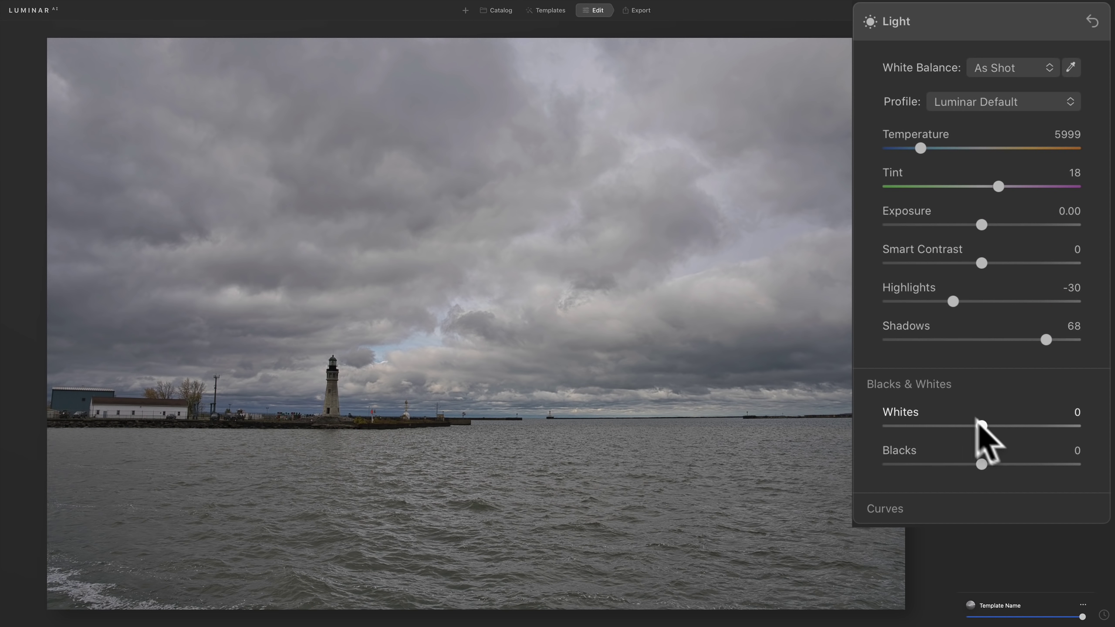
drag(982, 425, 1018, 425)
drag(983, 465, 969, 464)
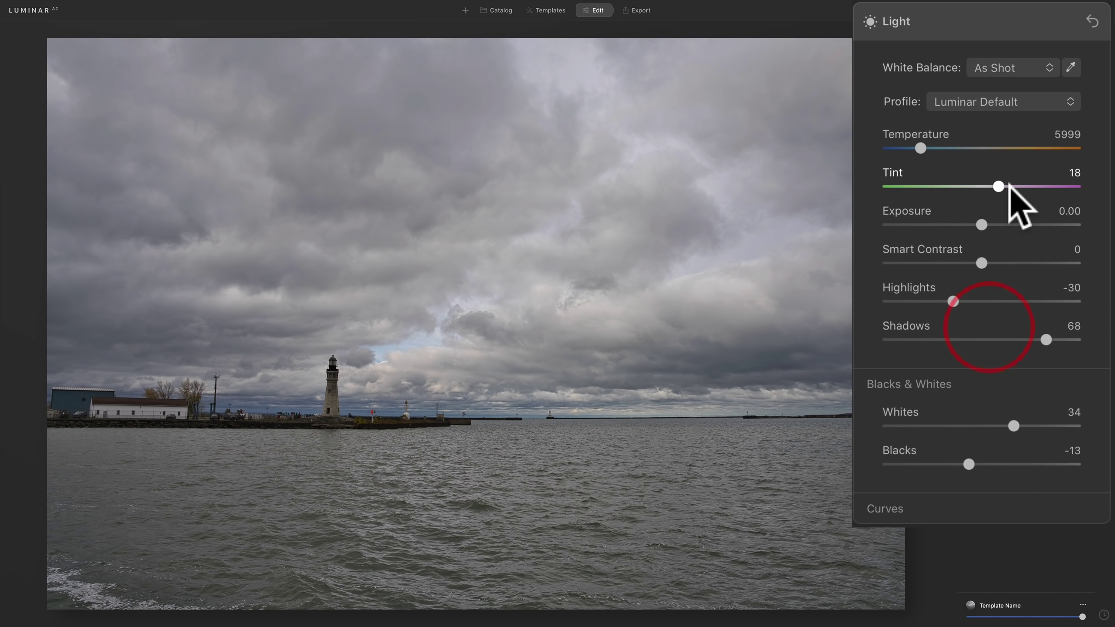
drag(982, 263, 1001, 263)
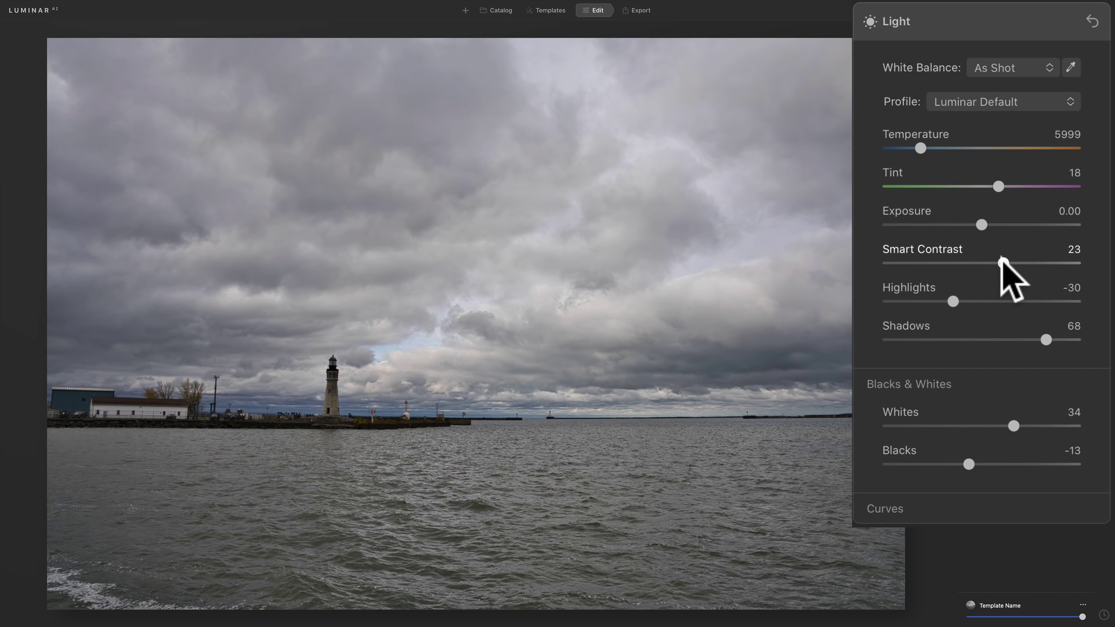
click(968, 21)
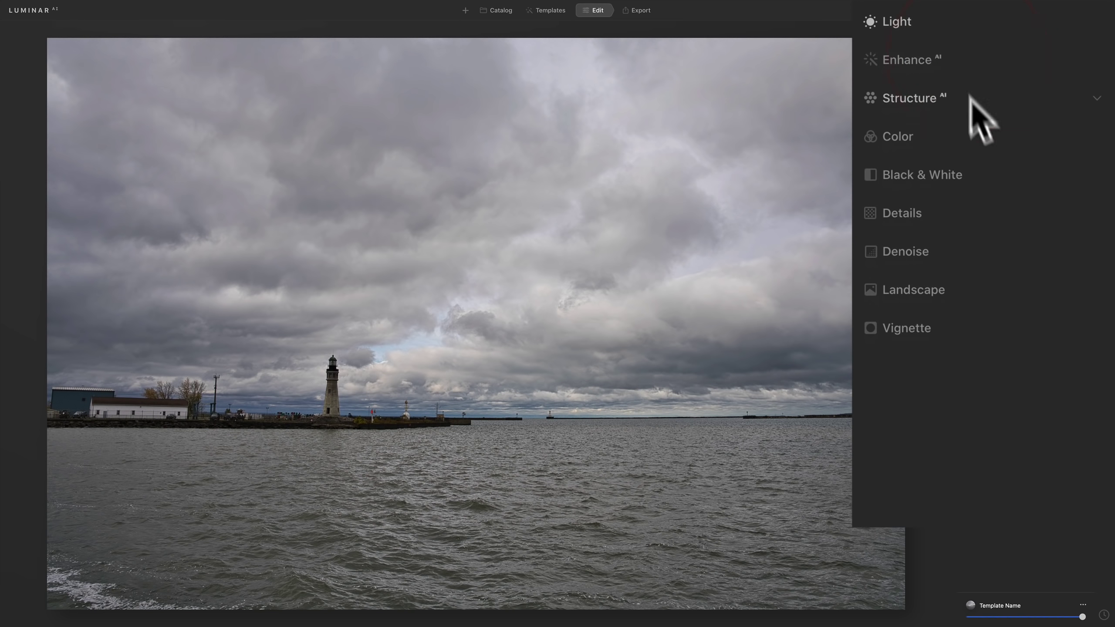
Step: Raise the Color saturation to 21
click(987, 134)
drag(975, 197, 1002, 197)
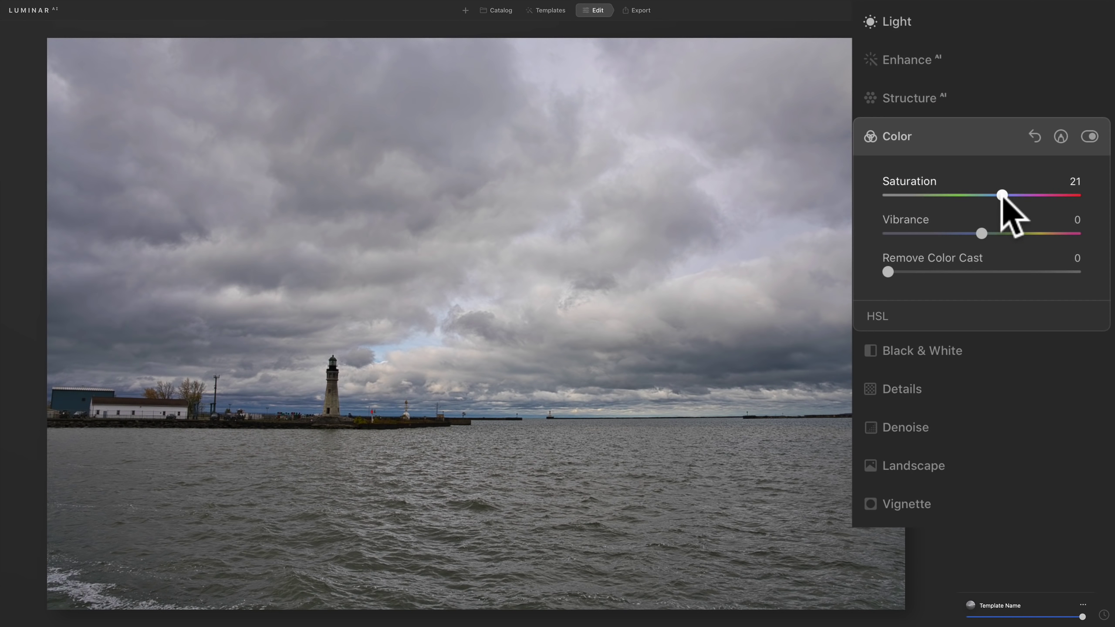
click(968, 129)
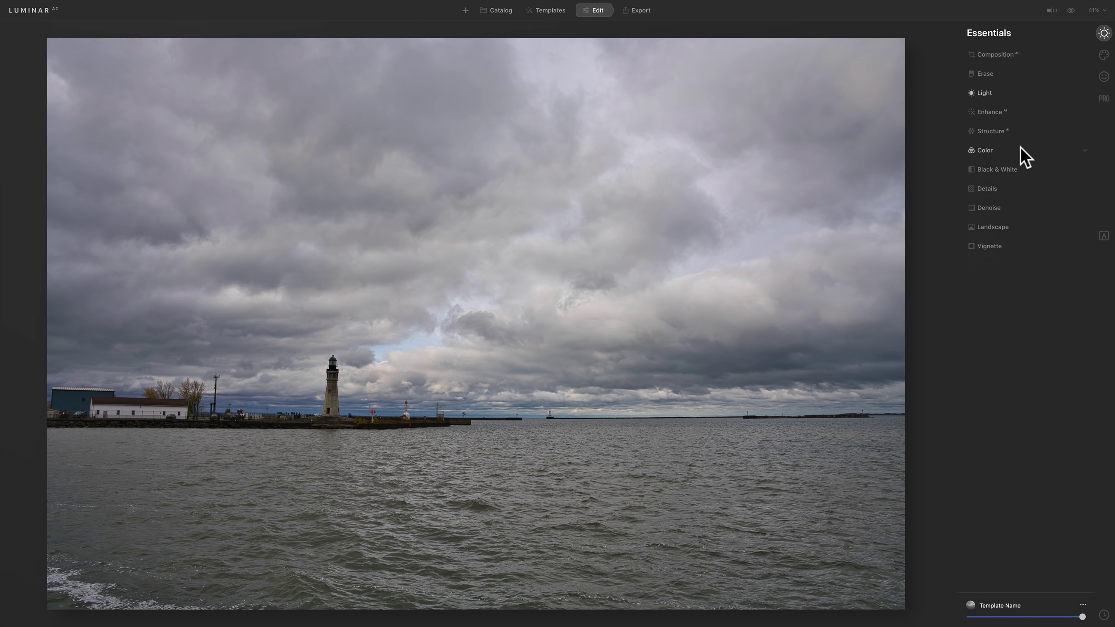
Step: Show the suggested template collections for the edited lighthouse photo, scrolled to the top
click(1051, 582)
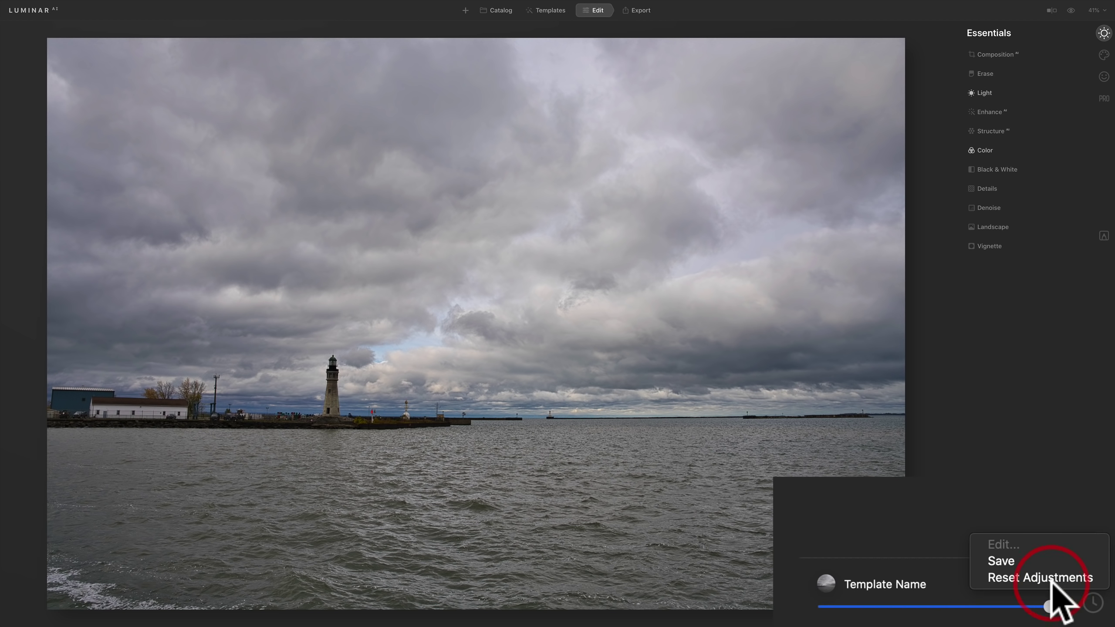
click(1021, 592)
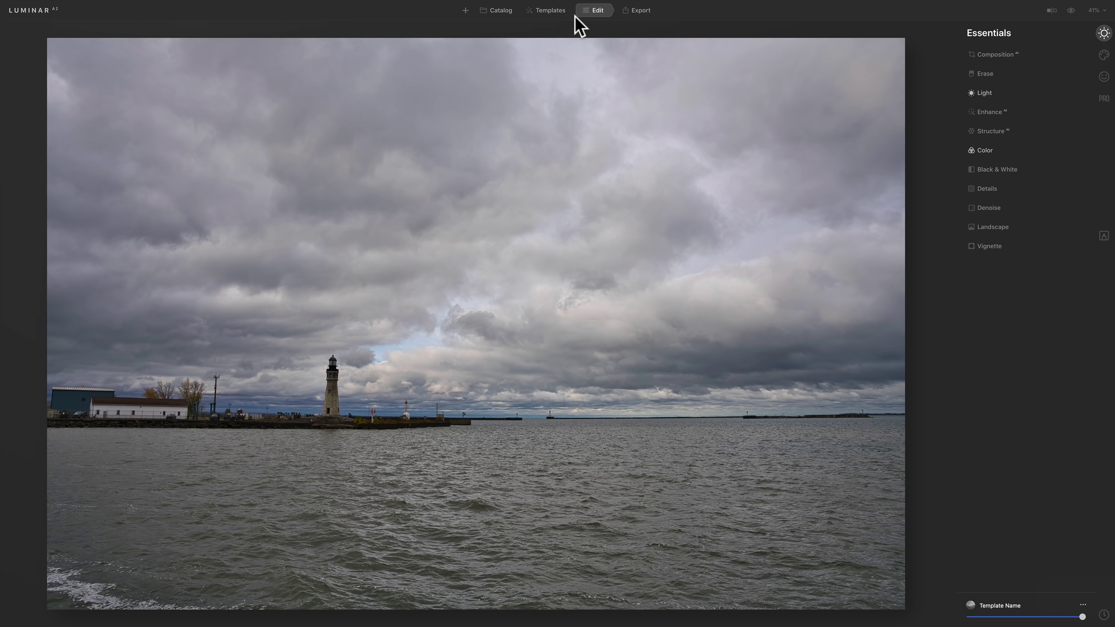
click(551, 11)
scroll(989, 59, up, 8)
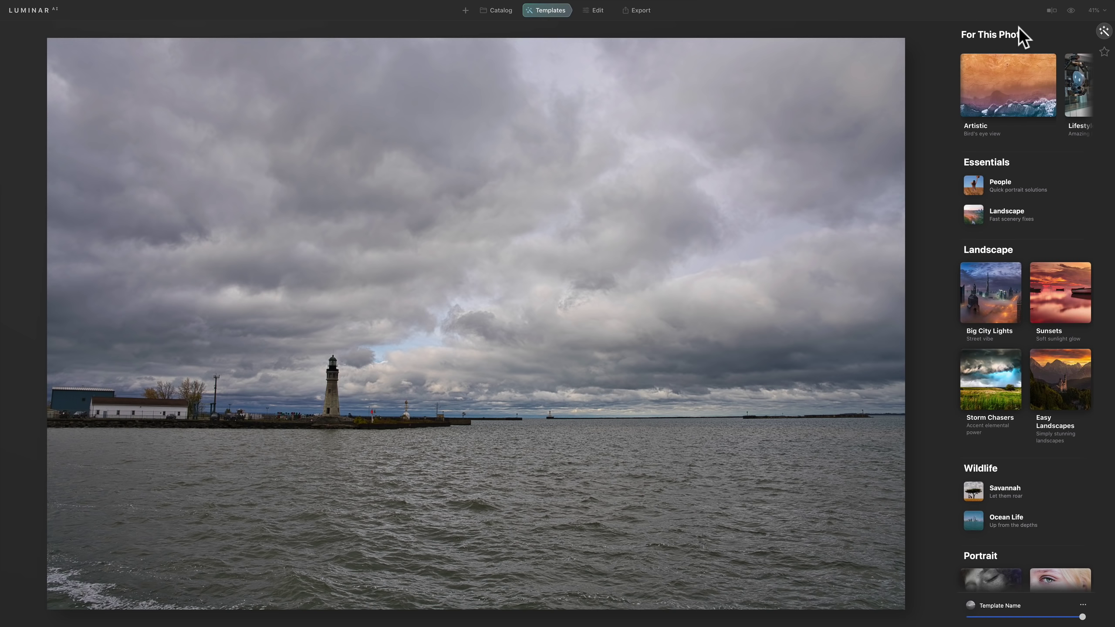
Step: Go back to the Catalog's All Photos grid with the three images
click(503, 10)
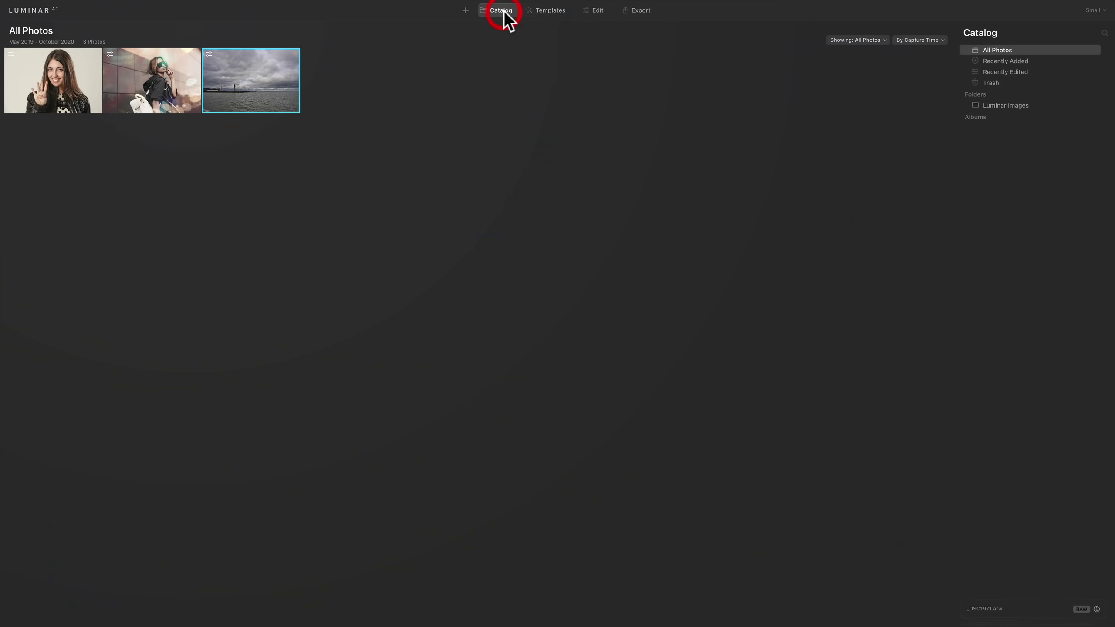